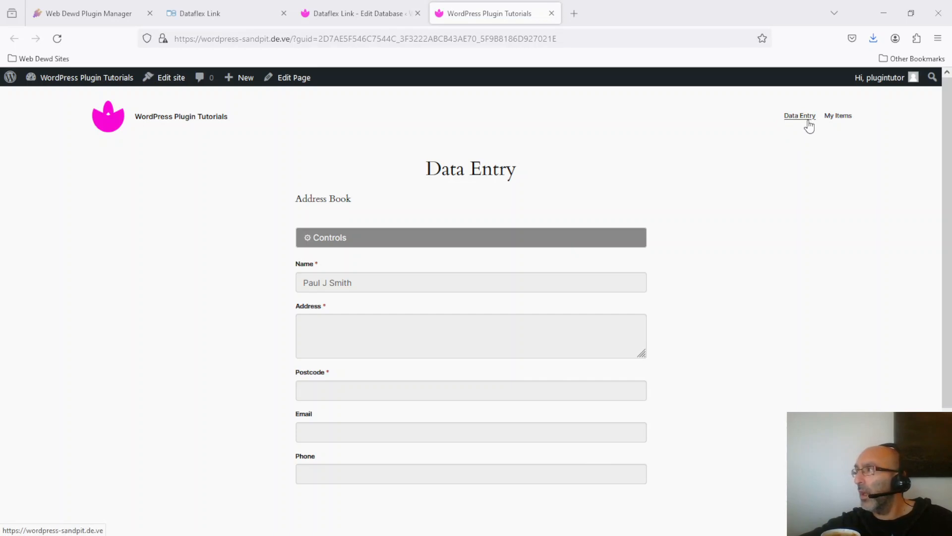
# Retitle the Data Entry page 'Add Contact', save it, and view the published page
pyautogui.click(297, 82)
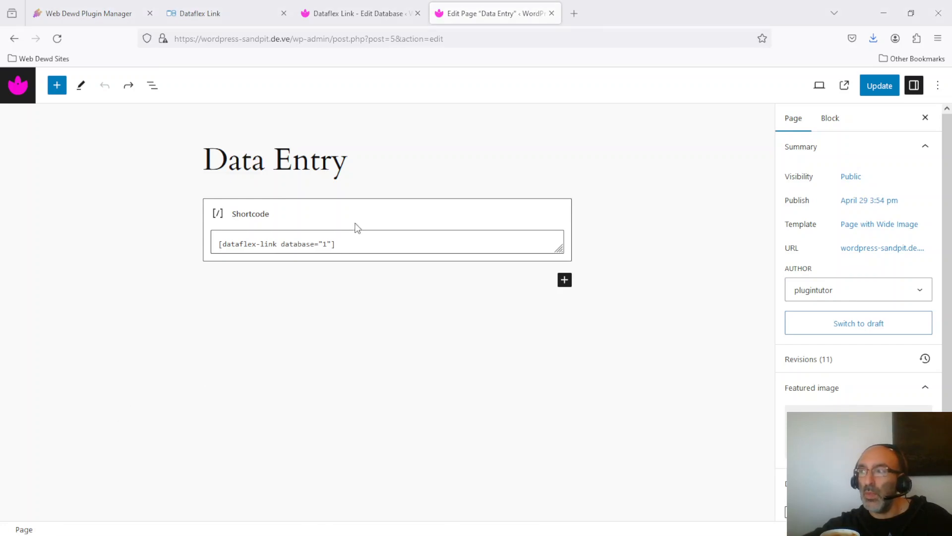
pyautogui.click(353, 159)
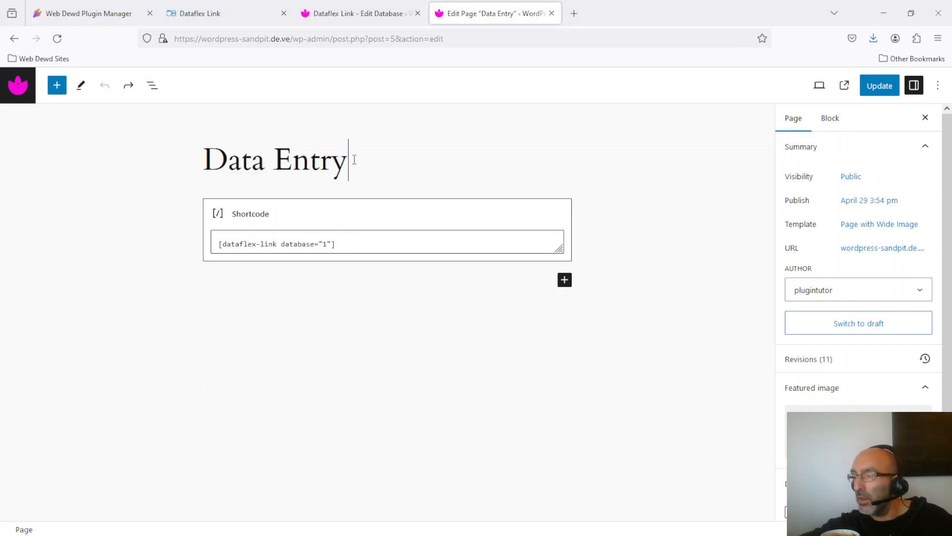
pyautogui.hotkey('ctrl', 'shift', 'Left')
pyautogui.hotkey('ctrl', 'shift', 'Left')
pyautogui.write('Add')
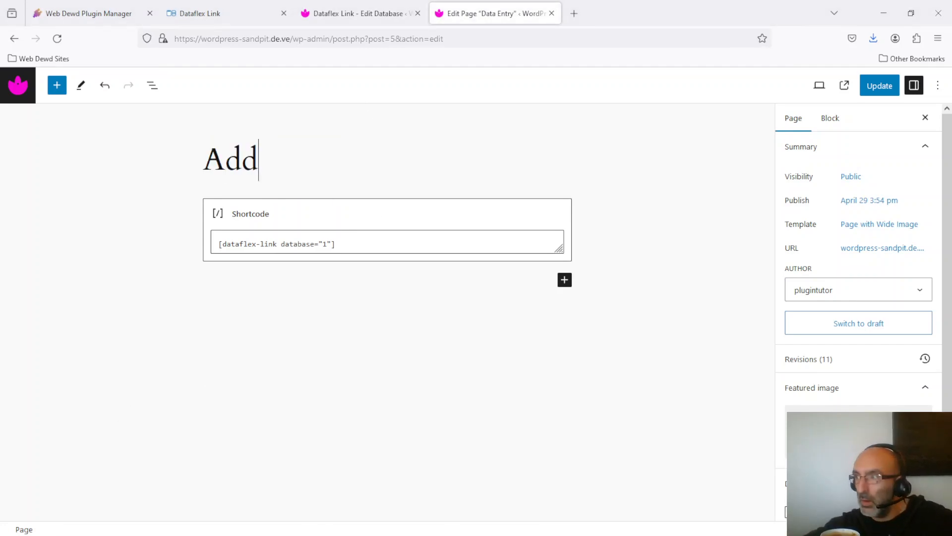
pyautogui.write(' Contact')
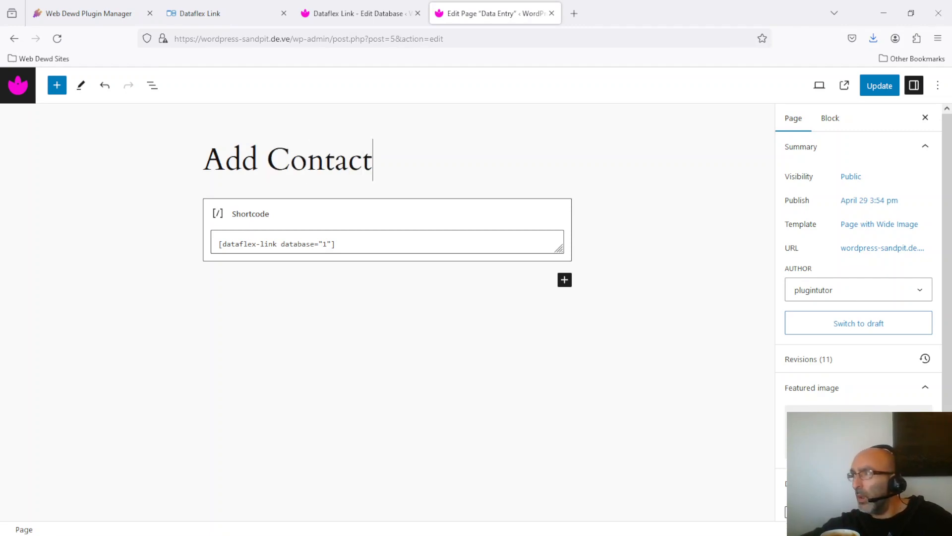
pyautogui.hotkey('ctrl', 's')
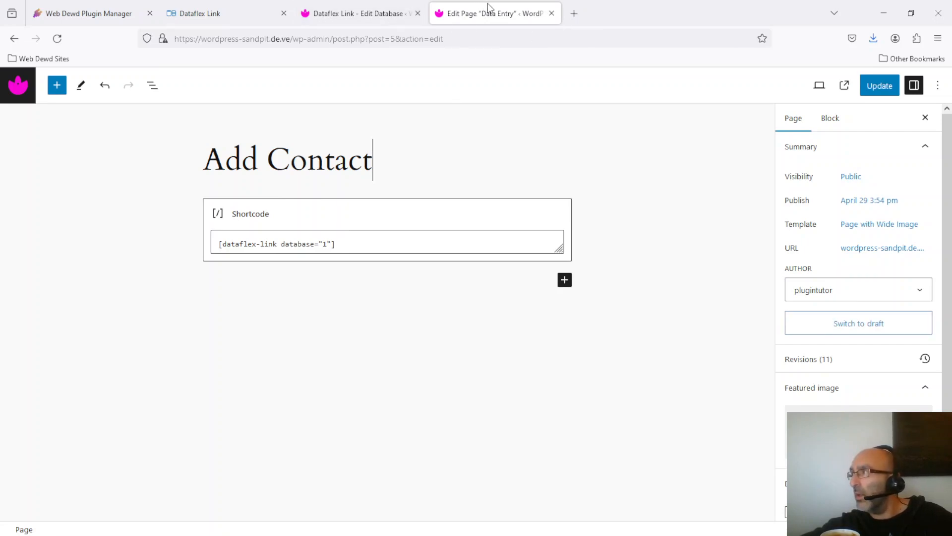
pyautogui.click(847, 87)
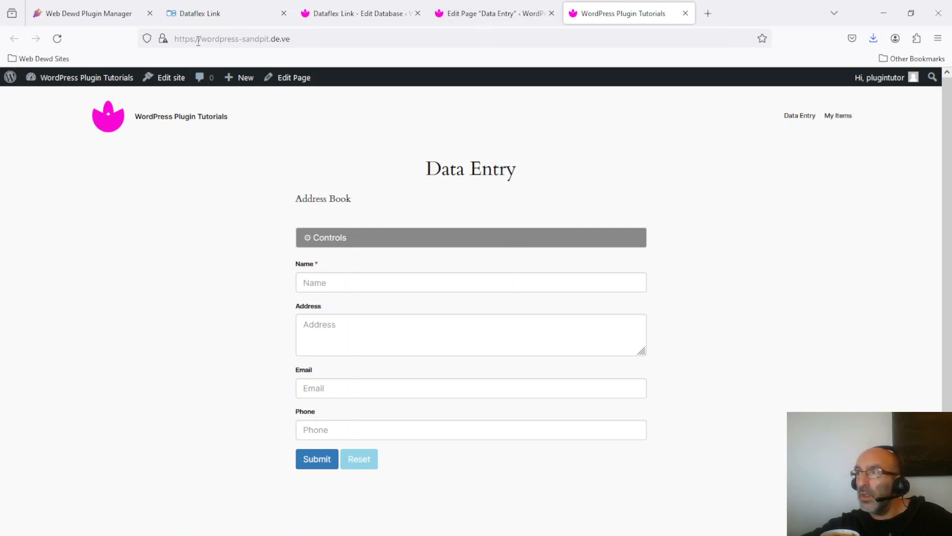
pyautogui.click(232, 19)
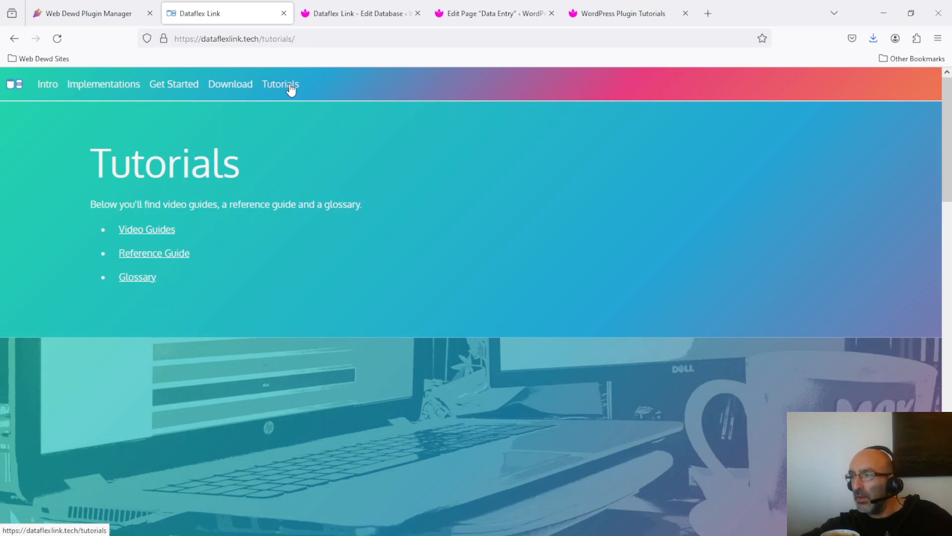
# Copy show-form-title="false" from the Reference Guide's Shortcode Settings 'Hide a form's title' entry
pyautogui.click(163, 254)
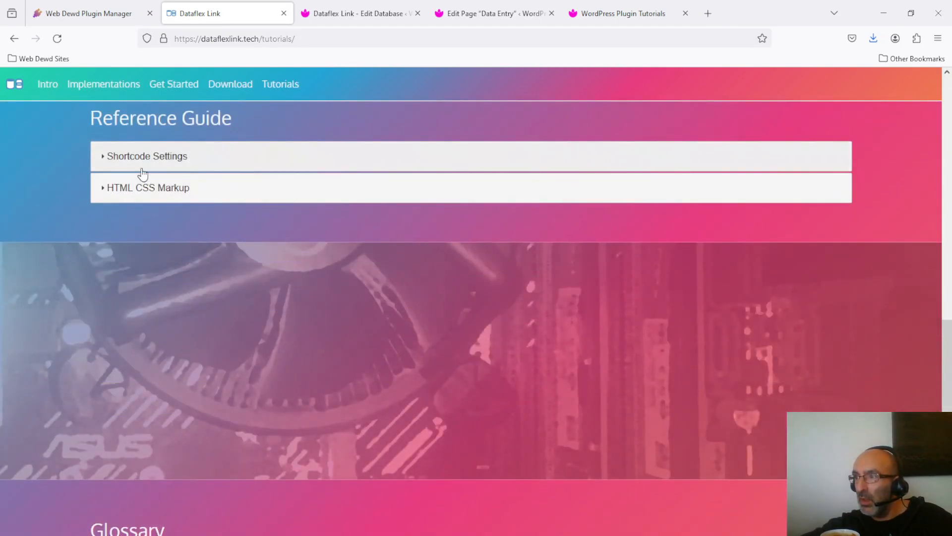
pyautogui.click(138, 157)
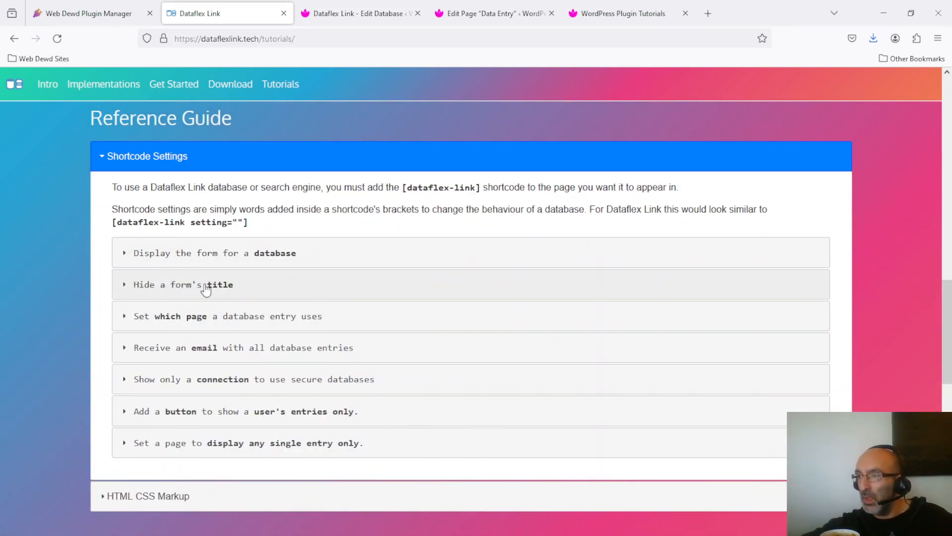
pyautogui.click(127, 290)
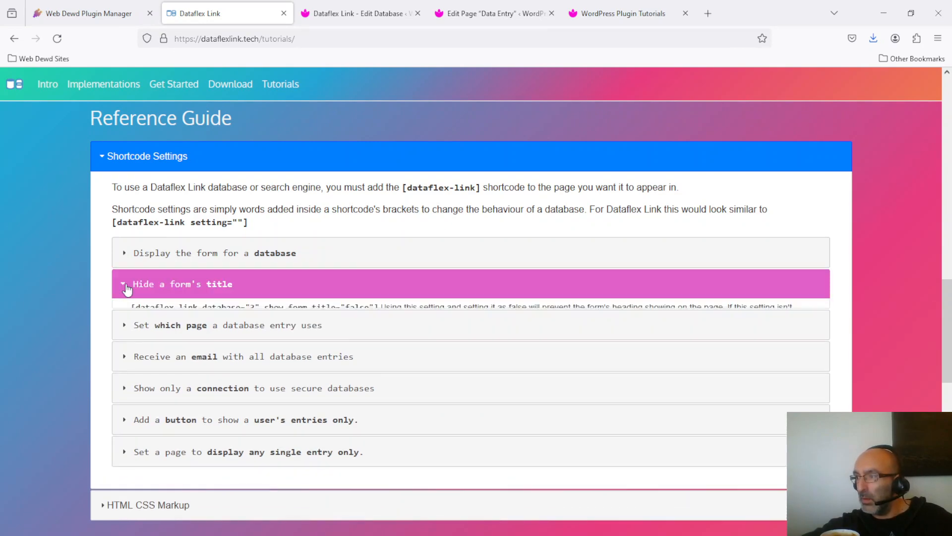
pyautogui.moveTo(265, 316); pyautogui.dragTo(375, 316)
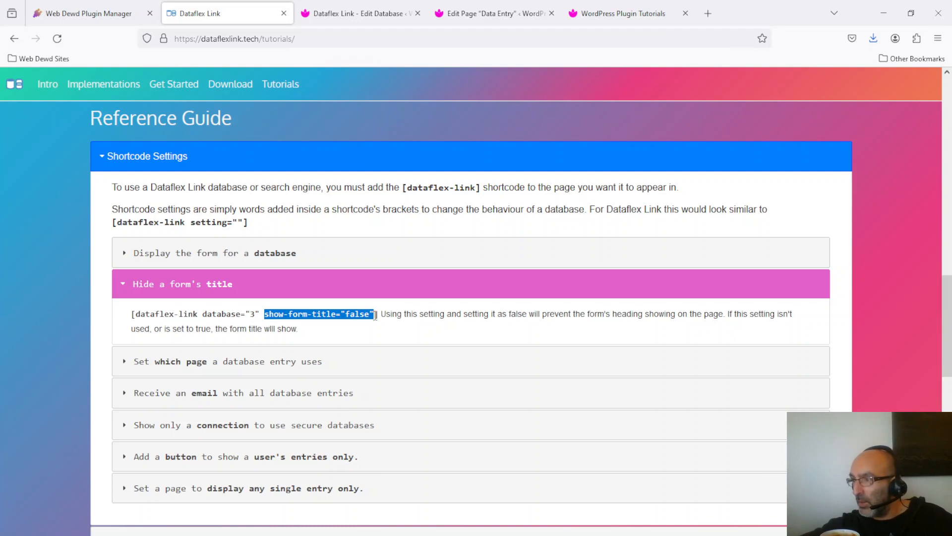
pyautogui.rightClick(355, 314)
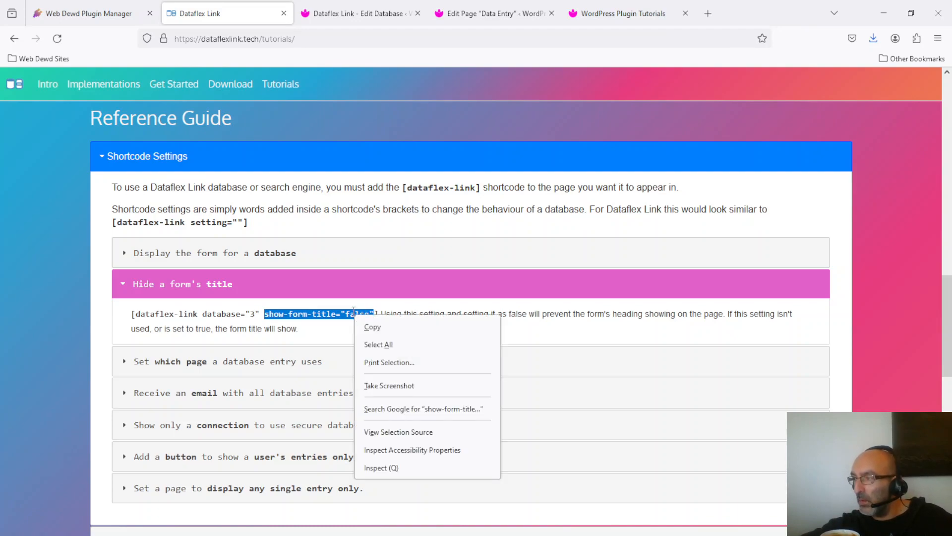
pyautogui.click(381, 328)
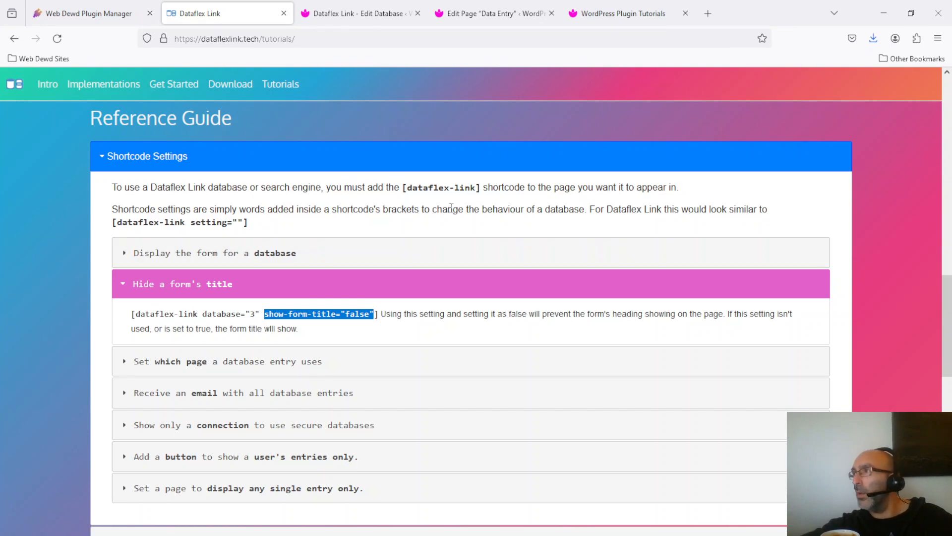
pyautogui.click(507, 12)
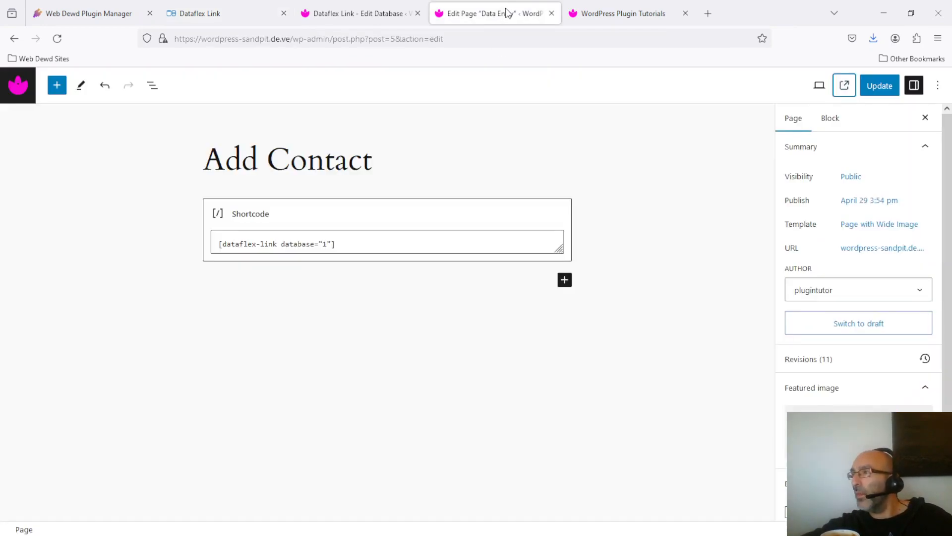
# Paste show-form-title="false" before the dataflex-link shortcode's closing bracket and update the page
pyautogui.click(334, 243)
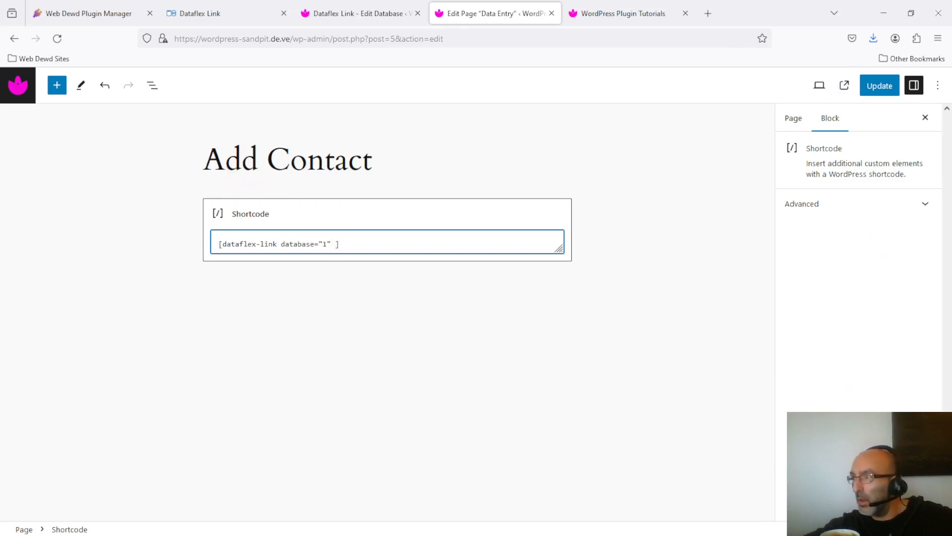
pyautogui.hotkey('ctrl', 'v')
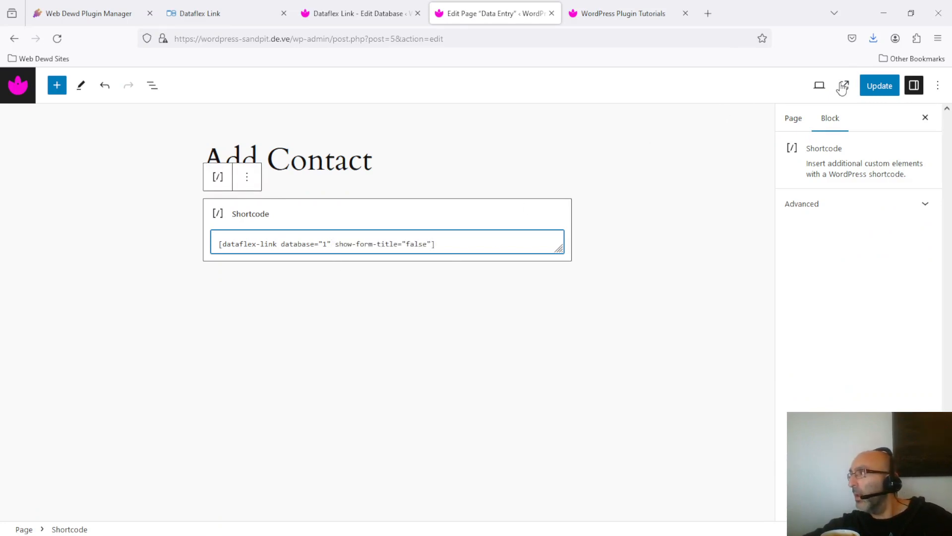
pyautogui.click(878, 88)
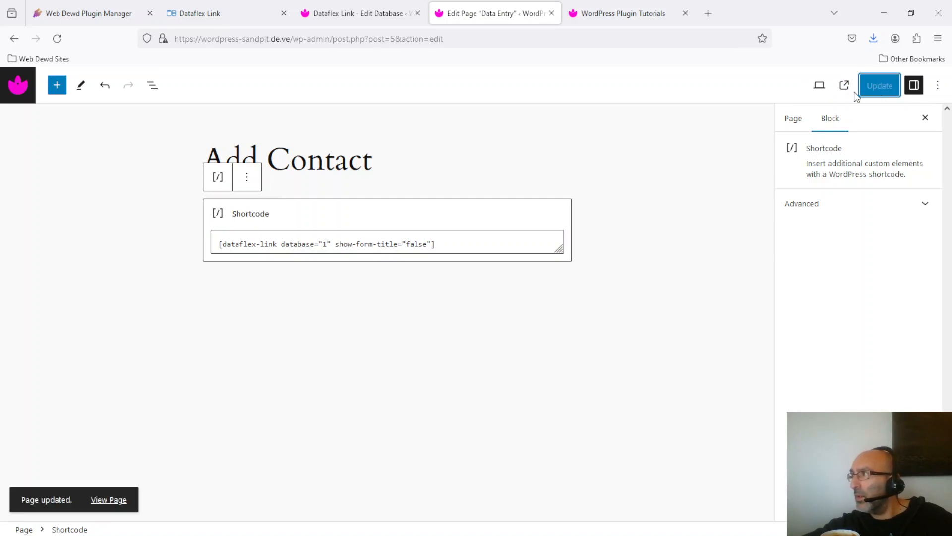
pyautogui.click(647, 5)
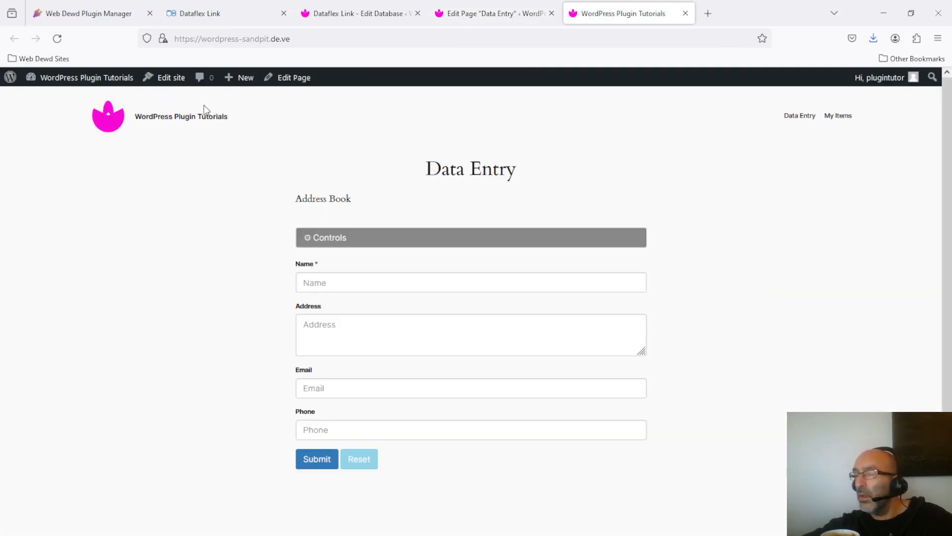
# Reload the live Add Contact page to confirm the Address Book heading is gone
pyautogui.click(58, 39)
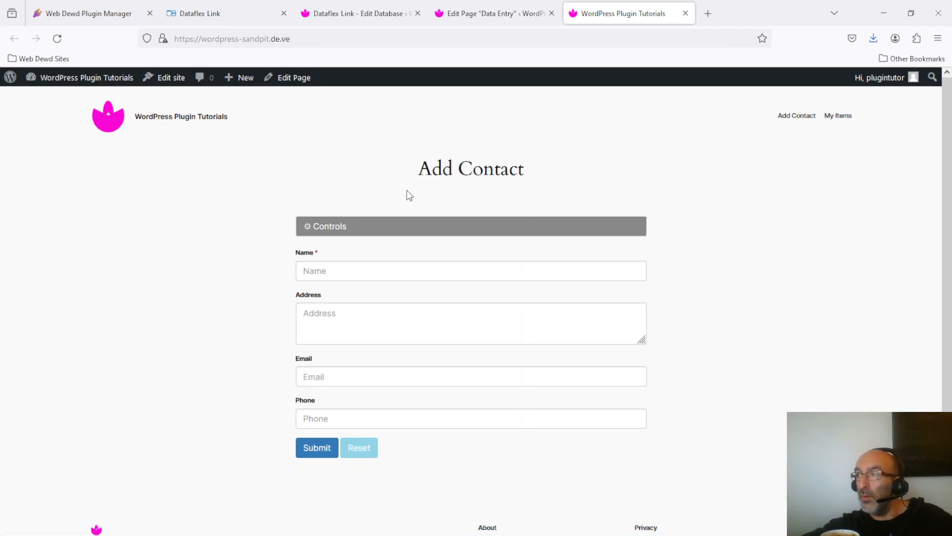
pyautogui.click(389, 228)
pyautogui.click(395, 228)
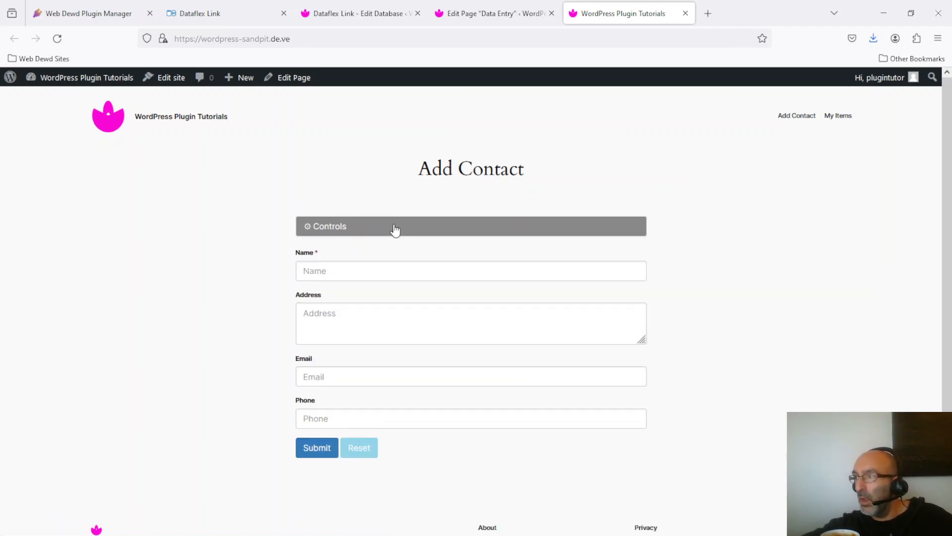
pyautogui.click(418, 228)
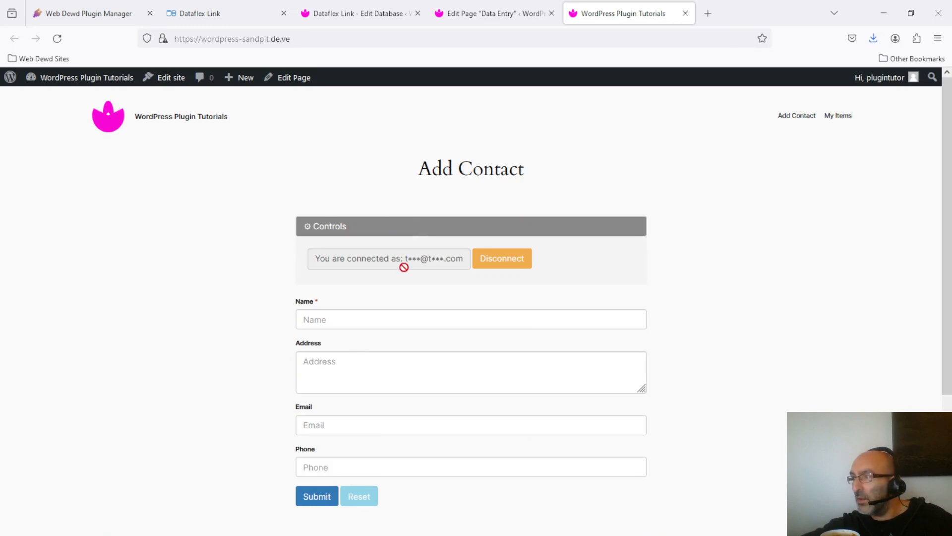
pyautogui.click(386, 230)
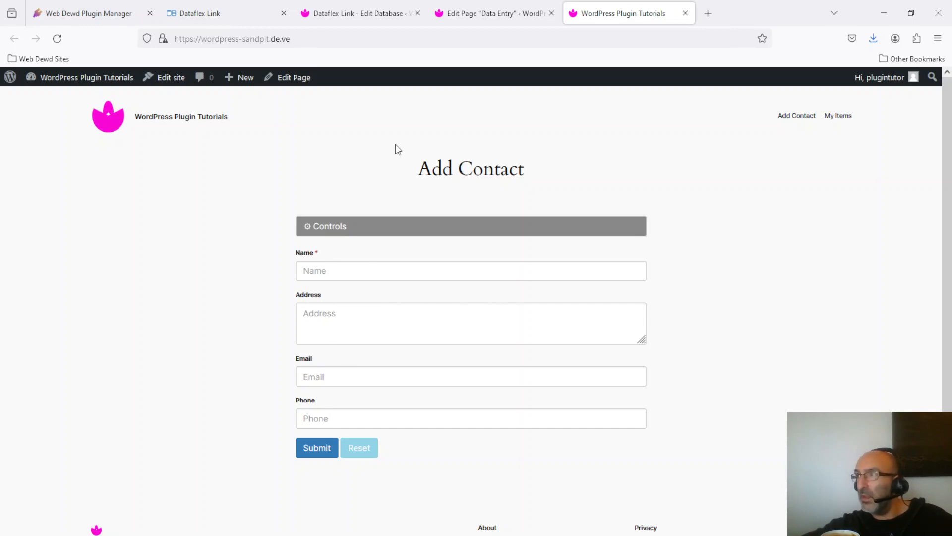
pyautogui.click(376, 13)
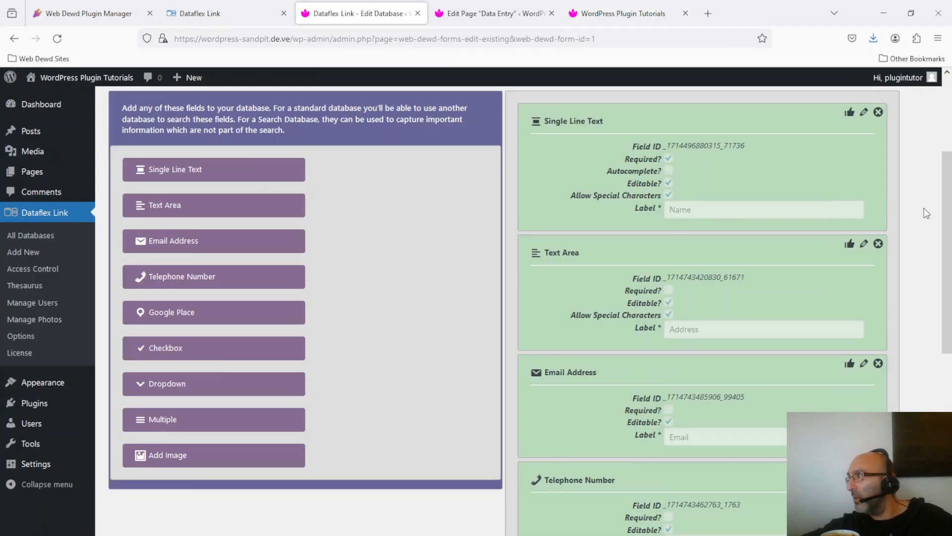
# Review the database fields Name, Address, Email, Phone and Entry Owner's Email, then return to Add Contact
pyautogui.moveTo(947, 229); pyautogui.dragTo(951, 272)
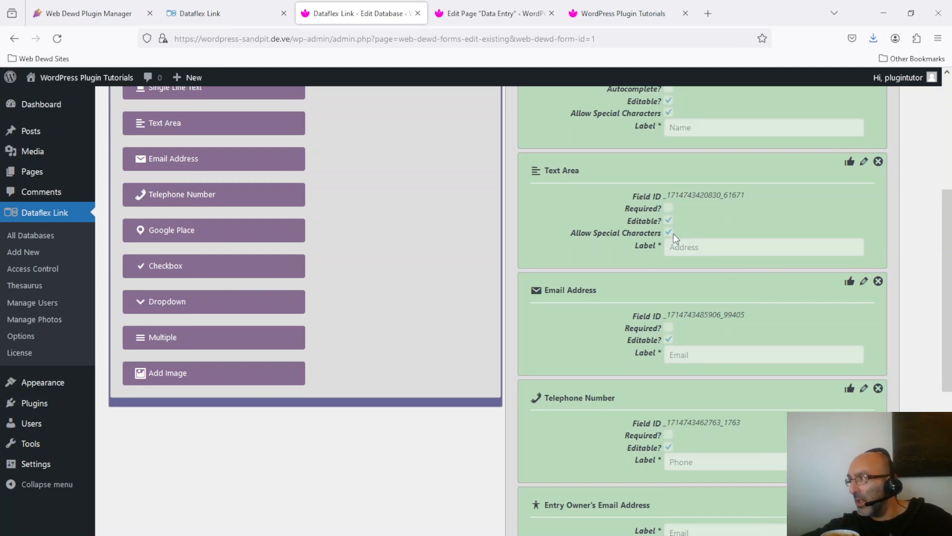
pyautogui.moveTo(949, 253); pyautogui.dragTo(950, 283)
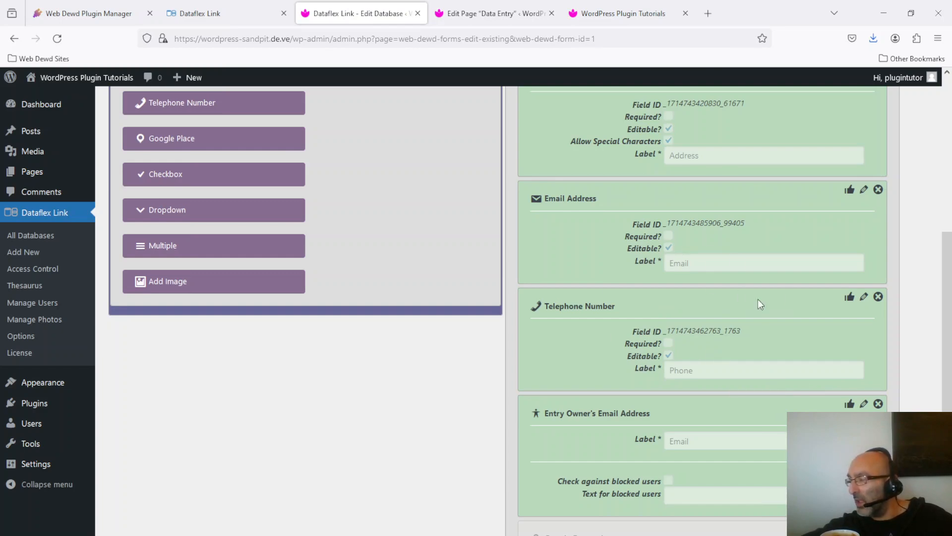
pyautogui.moveTo(949, 375); pyautogui.dragTo(947, 169)
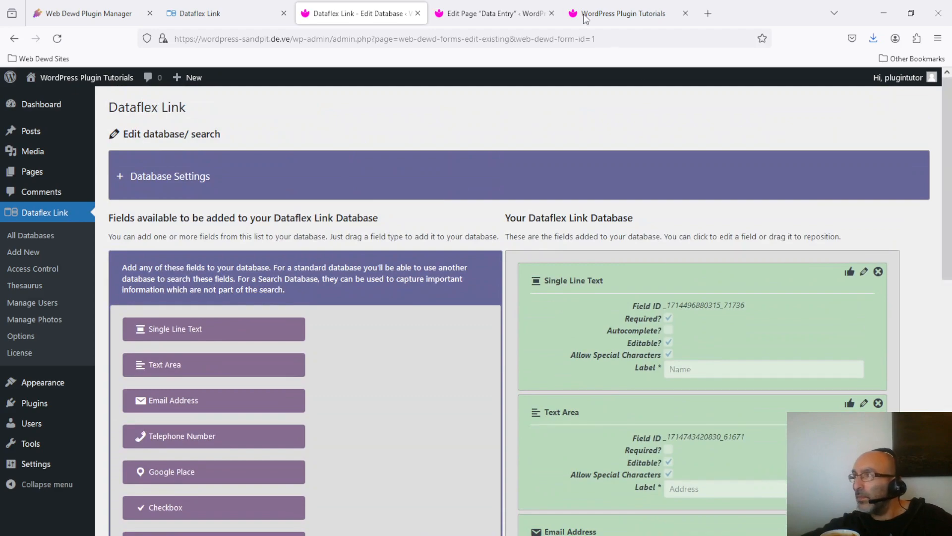
pyautogui.click(588, 5)
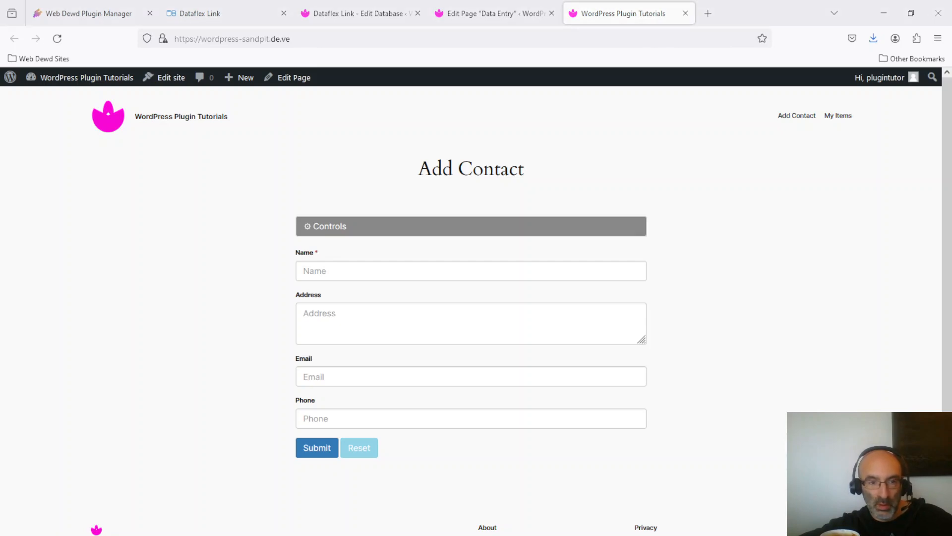
# Submit the first test contact with name, address, e-mail and phone number
pyautogui.click(446, 272)
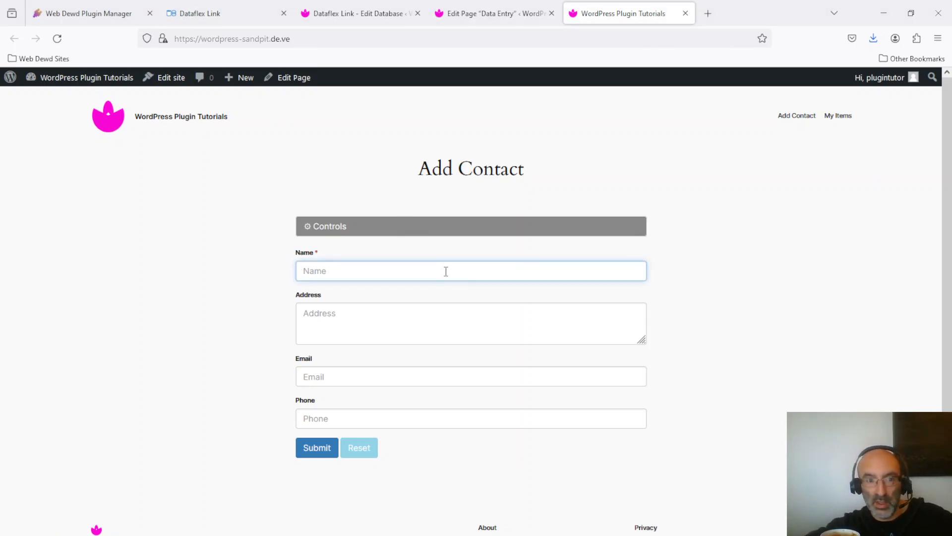
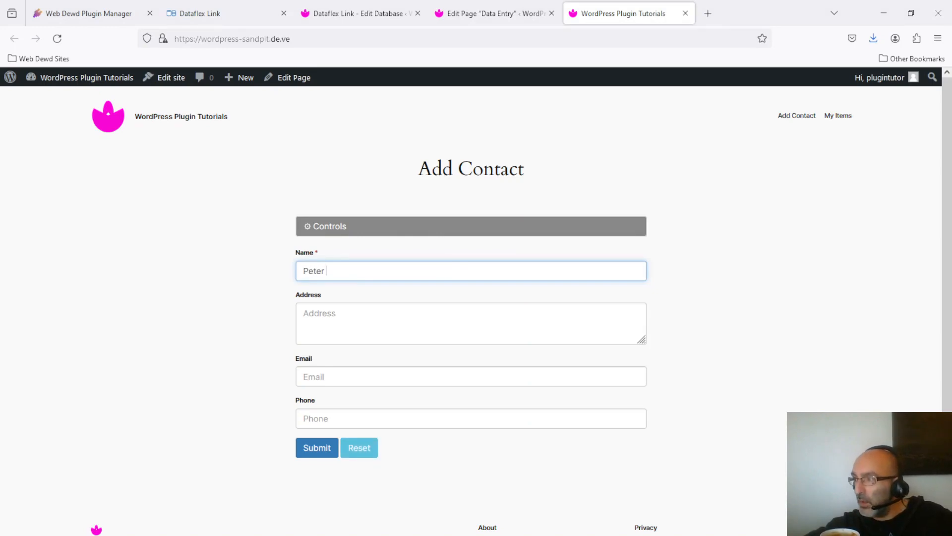
pyautogui.click(469, 324)
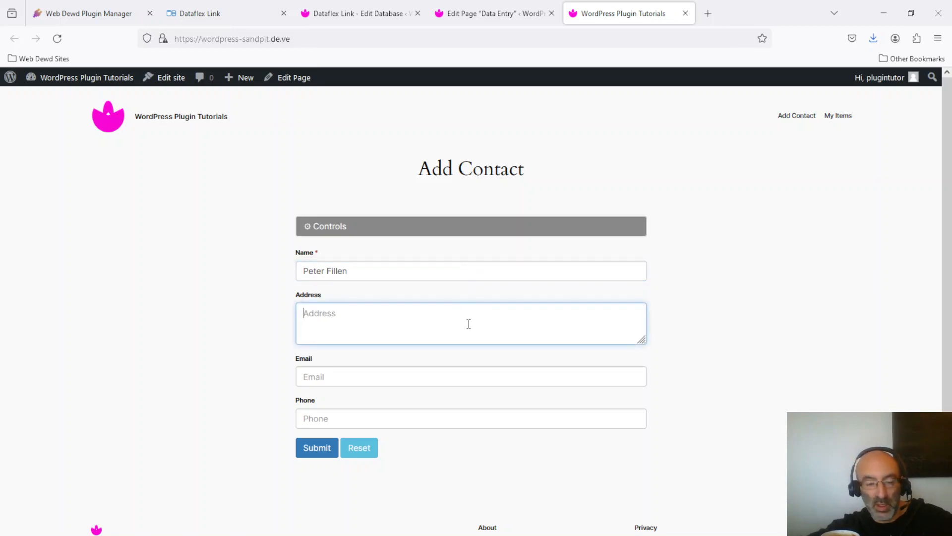
pyautogui.write('58')
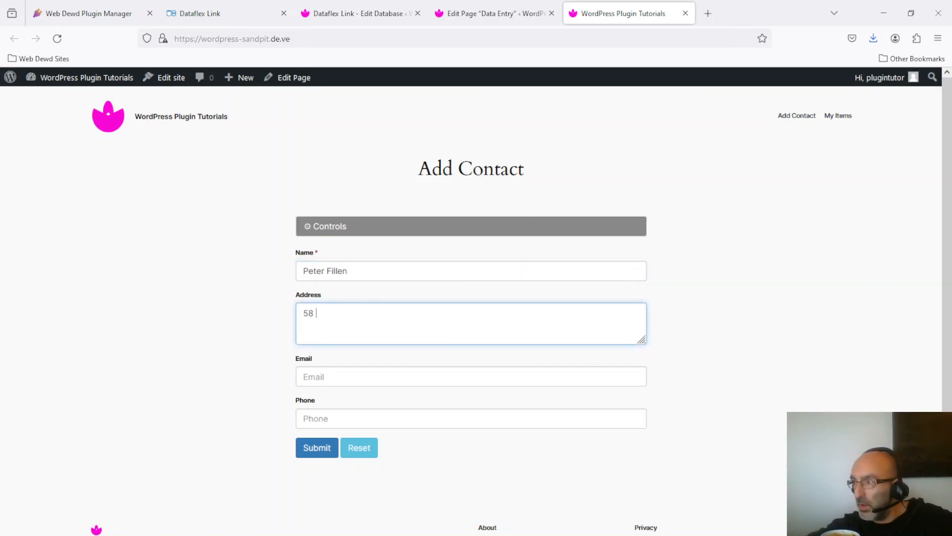
pyautogui.write(' Blah Street Warehman BH20 2 BH')
pyautogui.press('Tab')
pyautogui.write('pfillen@test.com')
pyautogui.press('Tab')
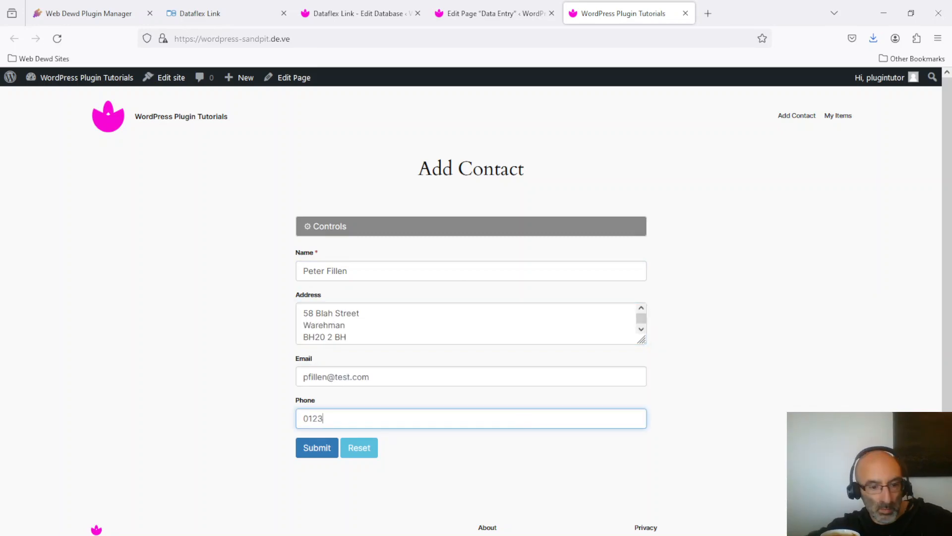
pyautogui.click(320, 453)
pyautogui.press('Return')
pyautogui.click(359, 448)
# Submit two more test contacts with just a name and phone number each
pyautogui.click(433, 271)
pyautogui.press('Tab')
# Submit a test contact with name, address, e-mail and phone number
pyautogui.press('Tab')
pyautogui.press('Tab')
pyautogui.press('Return')
pyautogui.click(358, 448)
pyautogui.click(433, 271)
pyautogui.click(474, 416)
pyautogui.press('Return')
# Submit a test contact with a name and e-mail address only
pyautogui.click(430, 271)
pyautogui.click(429, 374)
pyautogui.write('rmills@test.com')
pyautogui.press('Return')
pyautogui.click(312, 271)
pyautogui.click(314, 299)
pyautogui.write('28 Blam Road Challaborough Kingsbridge TQ7 4HU')
pyautogui.press('Tab')
pyautogui.write('aconstance@test.com')
pyautogui.press('Tab')
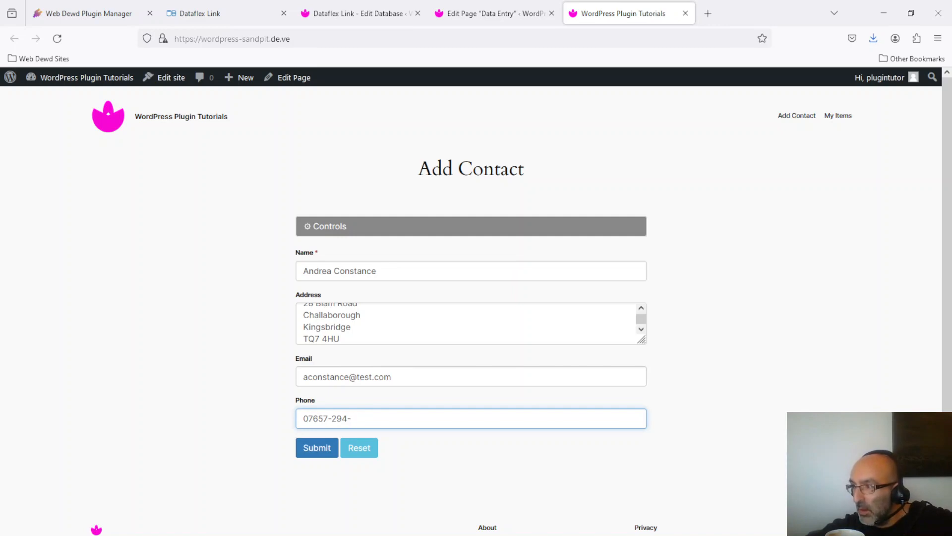
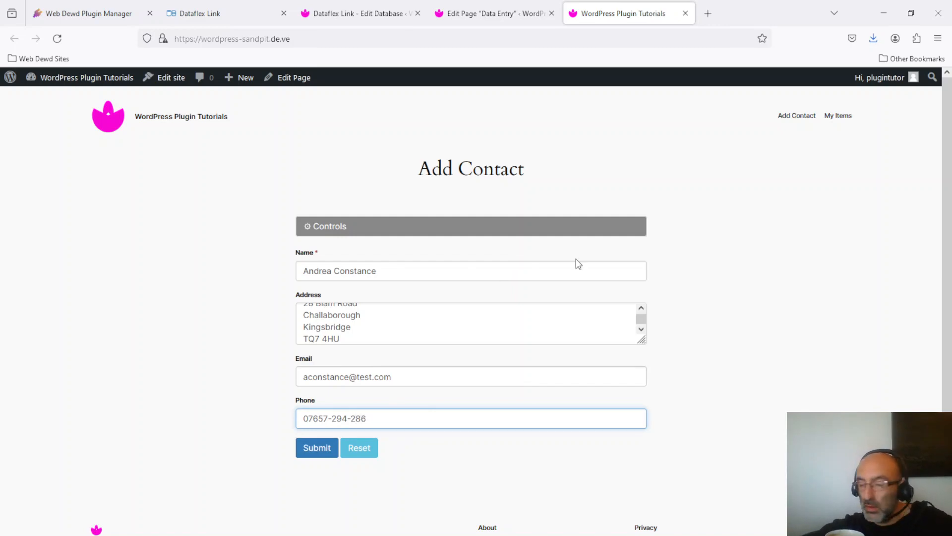
pyautogui.click(318, 454)
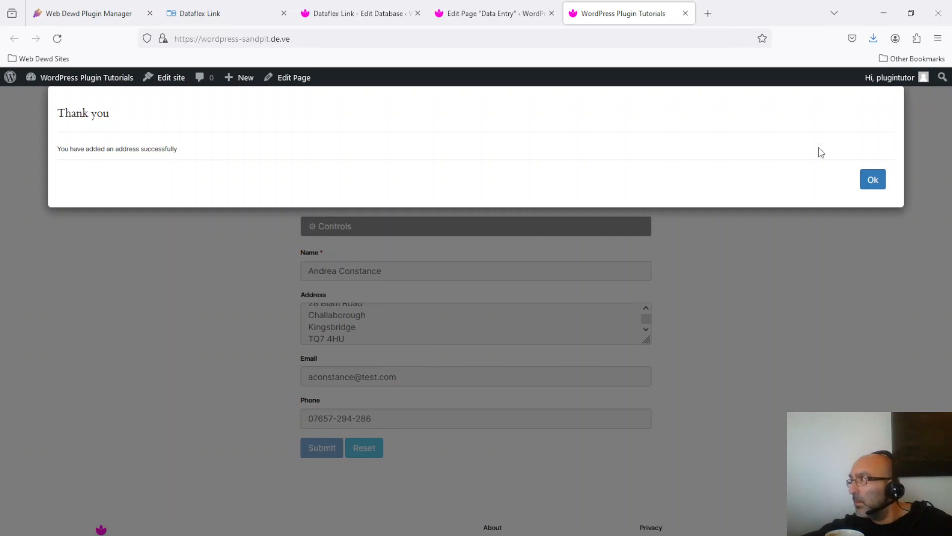
pyautogui.click(881, 186)
# Submit a final test contact with a name, three-line address and e-mail
pyautogui.click(391, 327)
pyautogui.write('17 Splim Grove')
pyautogui.press('Return')
pyautogui.write('Torquay')
pyautogui.press('Return')
pyautogui.write('TQ1 1HB')
pyautogui.press('Tab')
pyautogui.write('tparks@test.com')
pyautogui.press('Return')
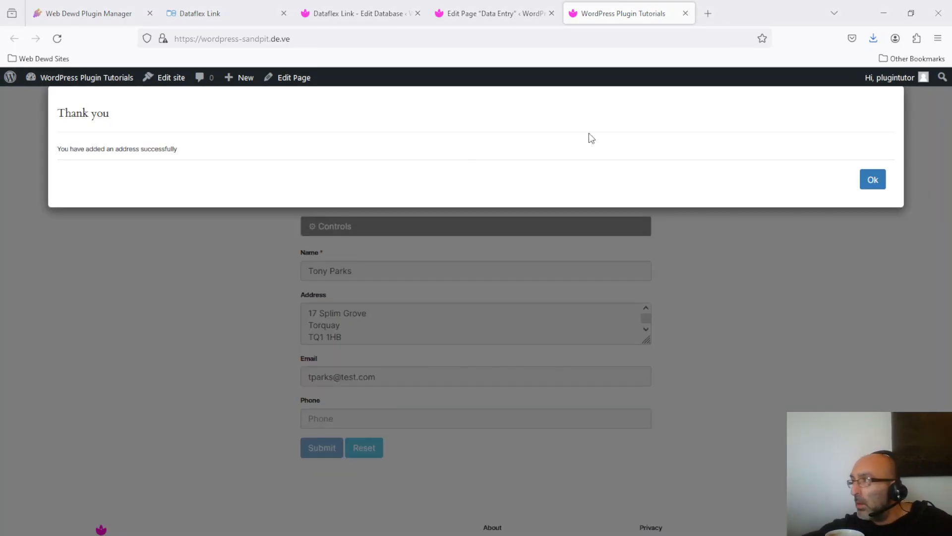
# Dismiss the thank-you message and fetch all stored contacts on the My Items page
pyautogui.click(873, 181)
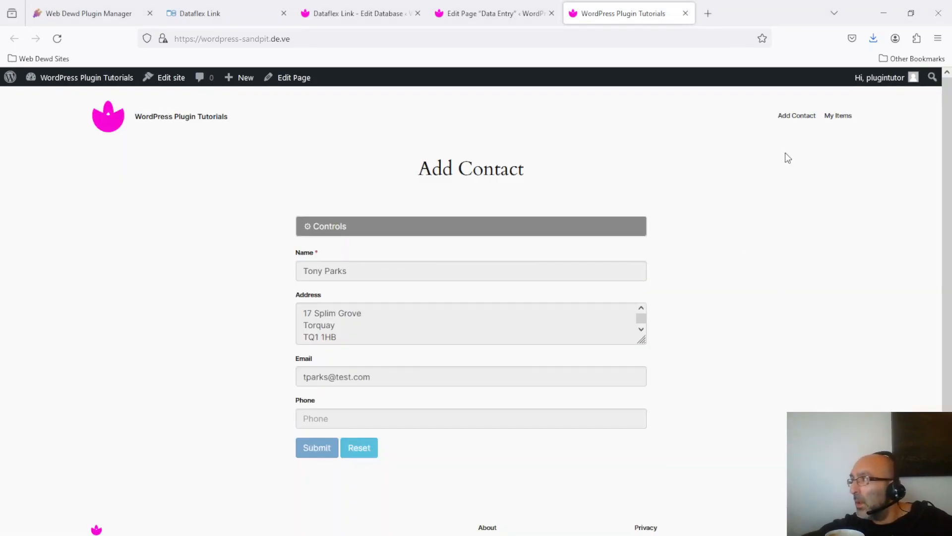
pyautogui.click(847, 116)
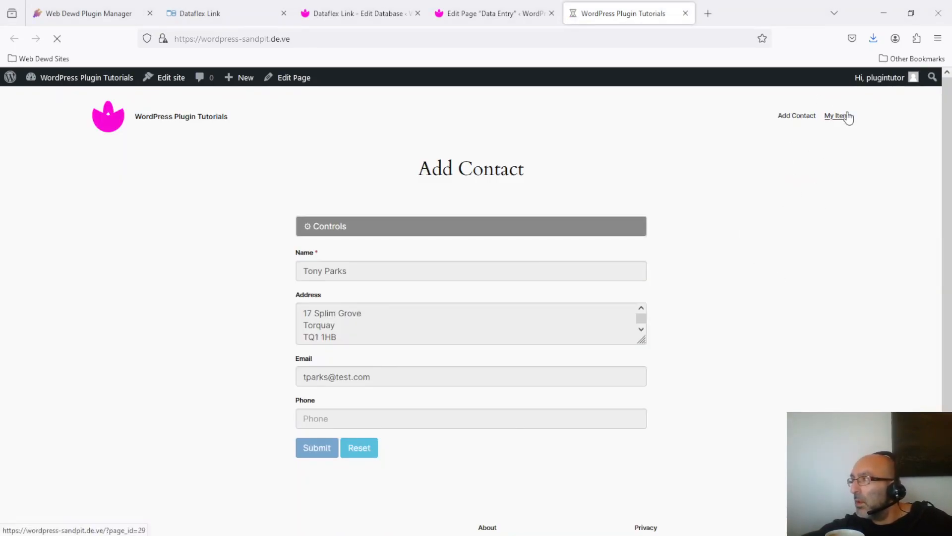
pyautogui.click(346, 271)
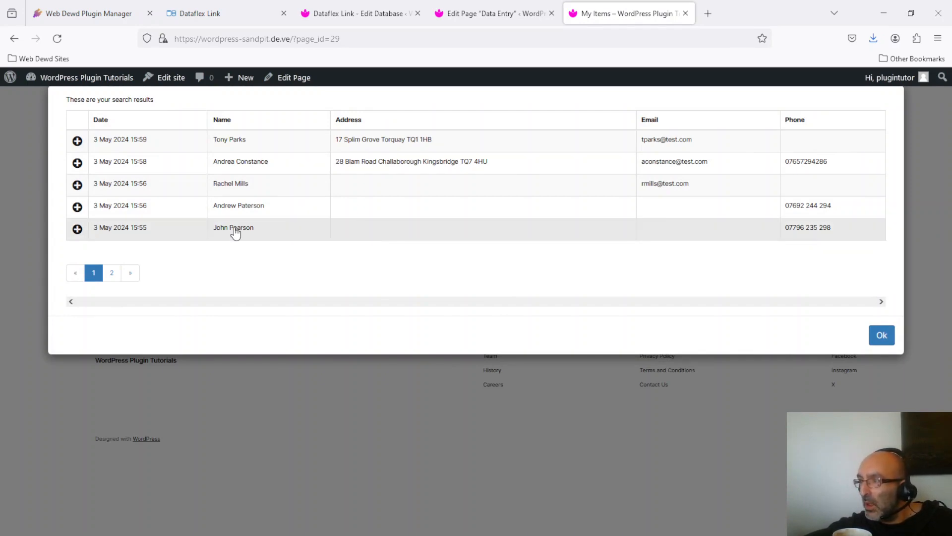
# Open the phone-only contact, enable Edit This Item, enter its e-mail address, and save
pyautogui.click(385, 233)
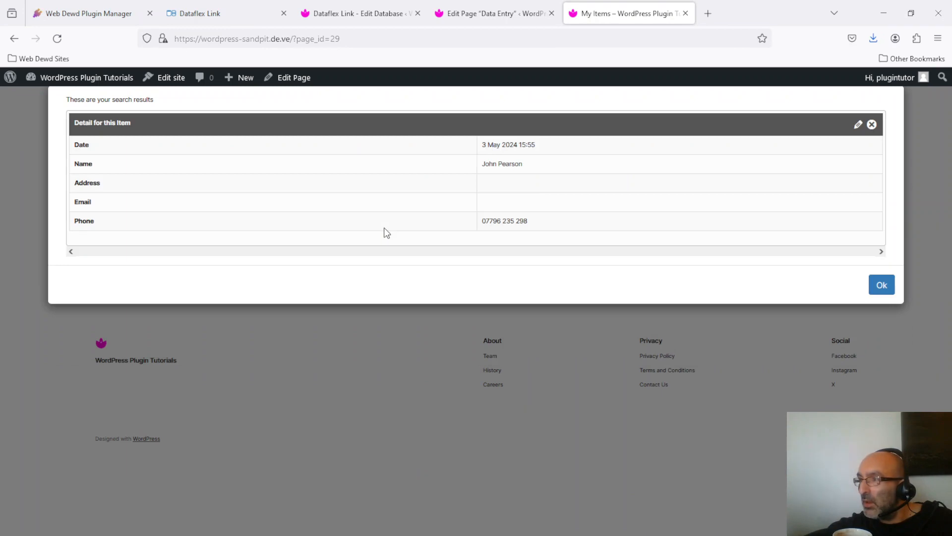
pyautogui.click(857, 125)
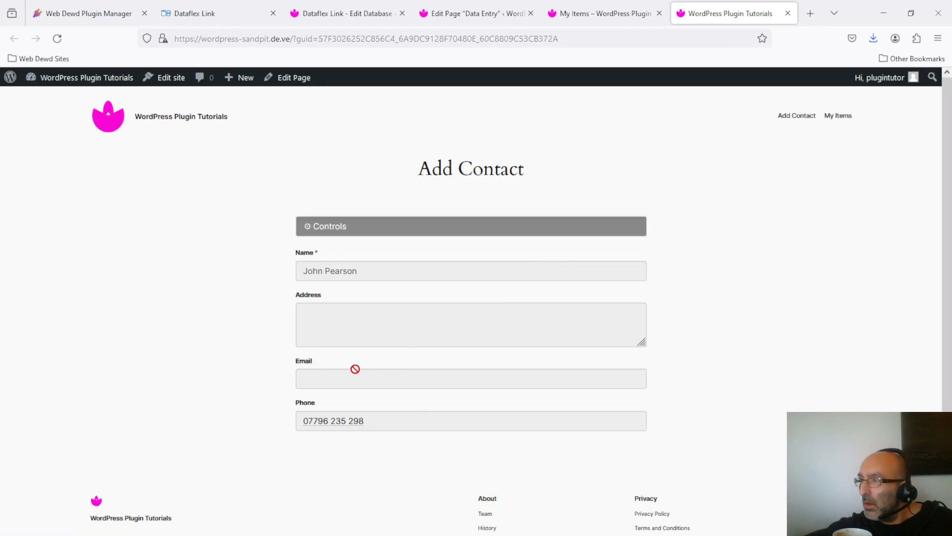
pyautogui.click(335, 232)
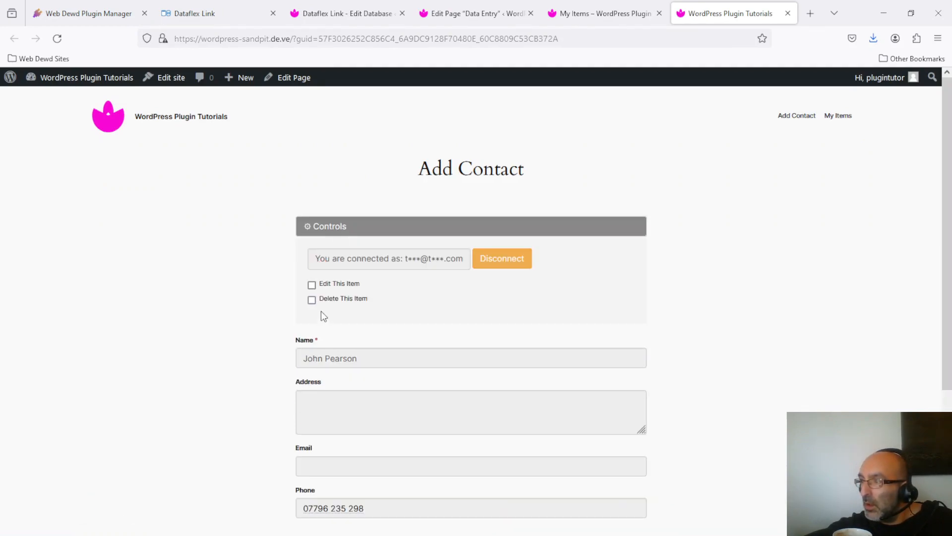
pyautogui.click(312, 286)
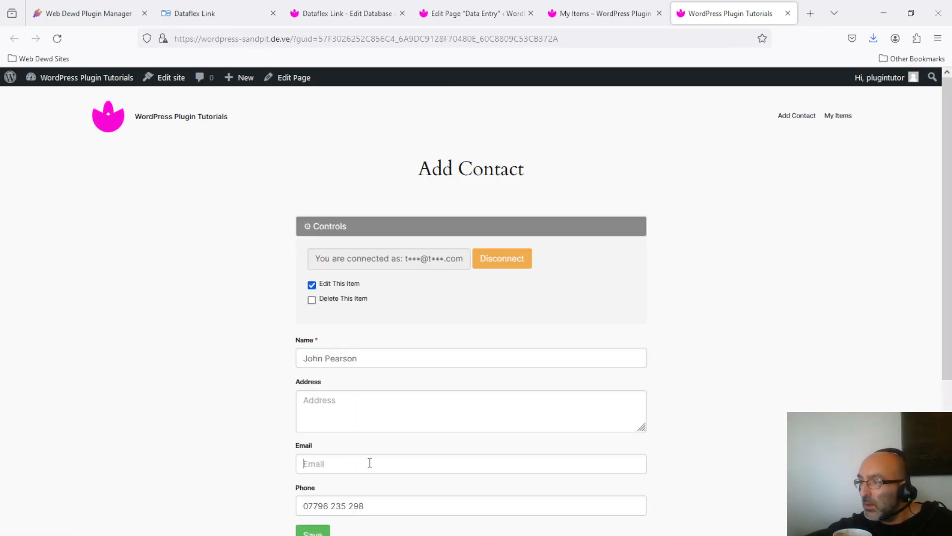
pyautogui.click(370, 463)
pyautogui.write('i')
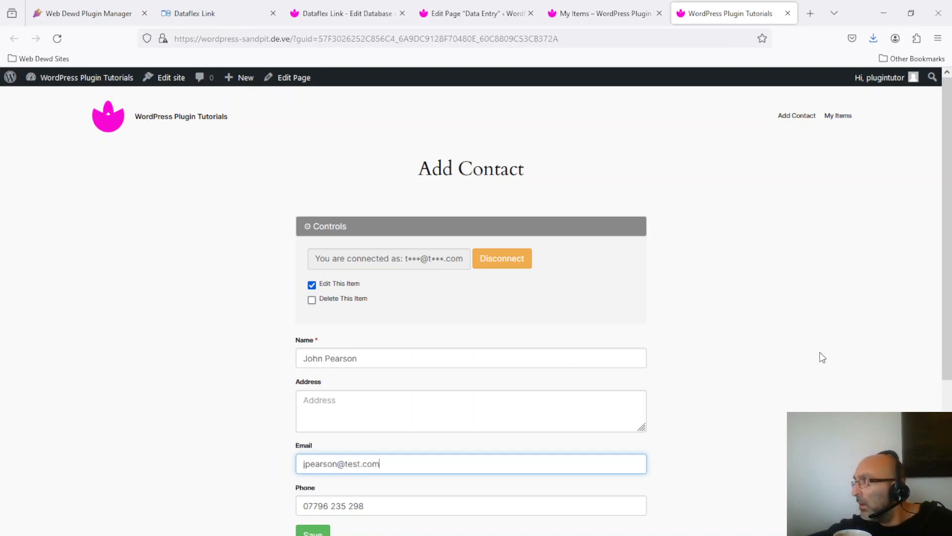
pyautogui.scroll(-2, 379, 452)
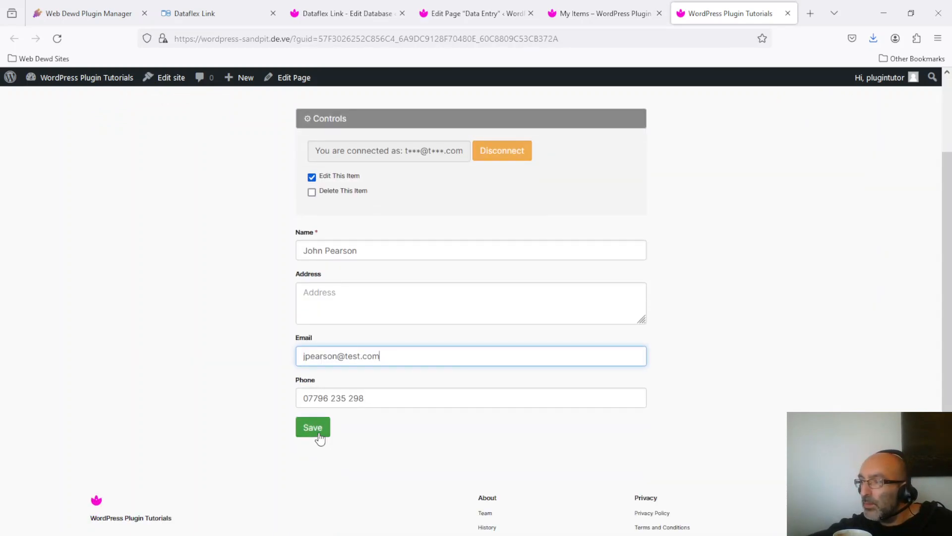
pyautogui.click(319, 432)
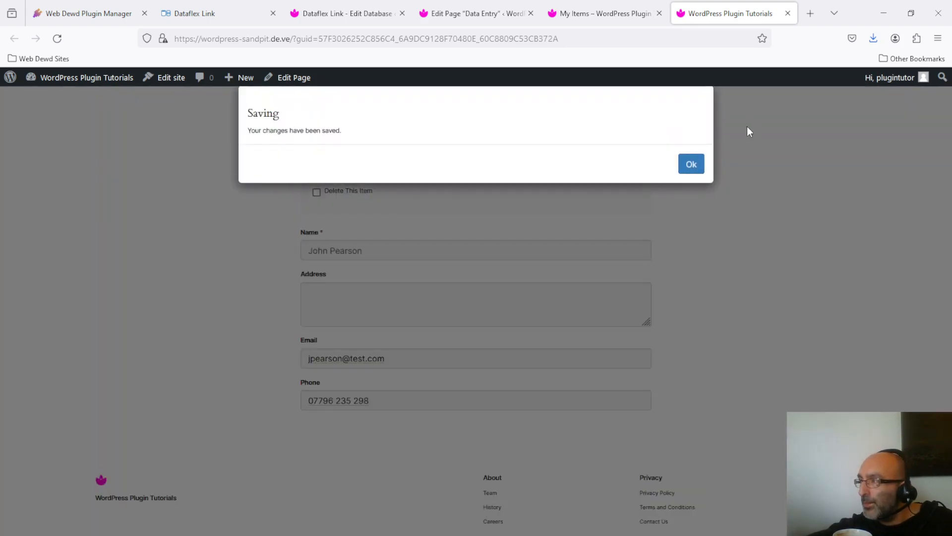
pyautogui.click(695, 169)
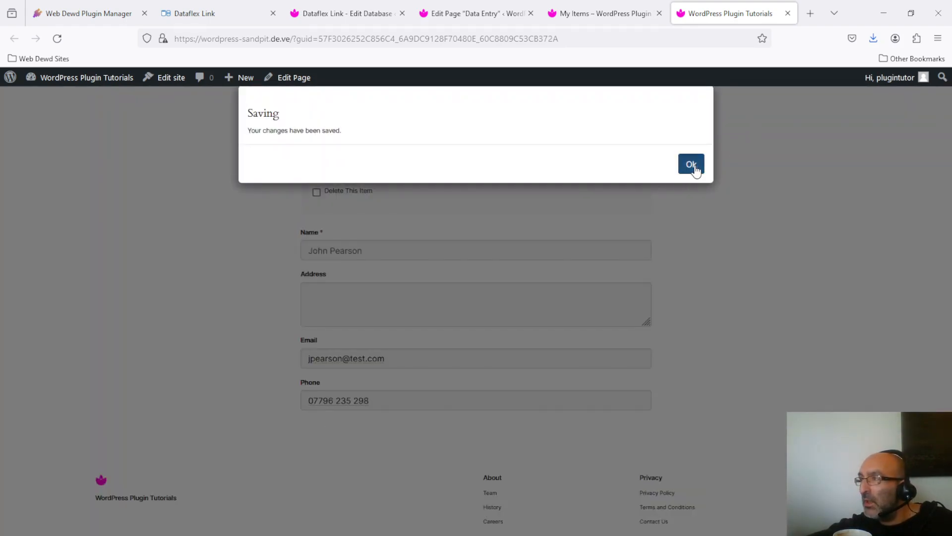
pyautogui.click(618, 10)
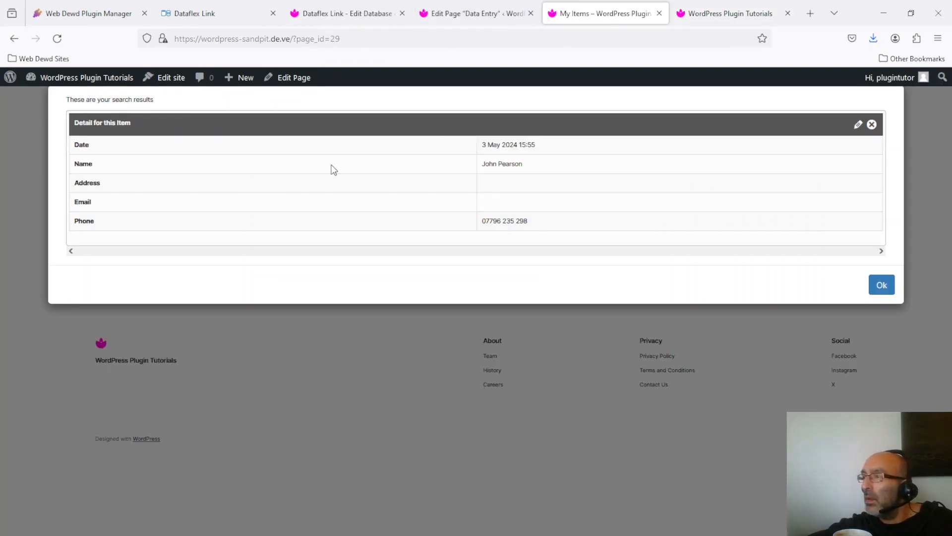
# Close the detail view, re-fetch the contacts, and browse results page 2 then page 1
pyautogui.click(871, 126)
pyautogui.click(880, 334)
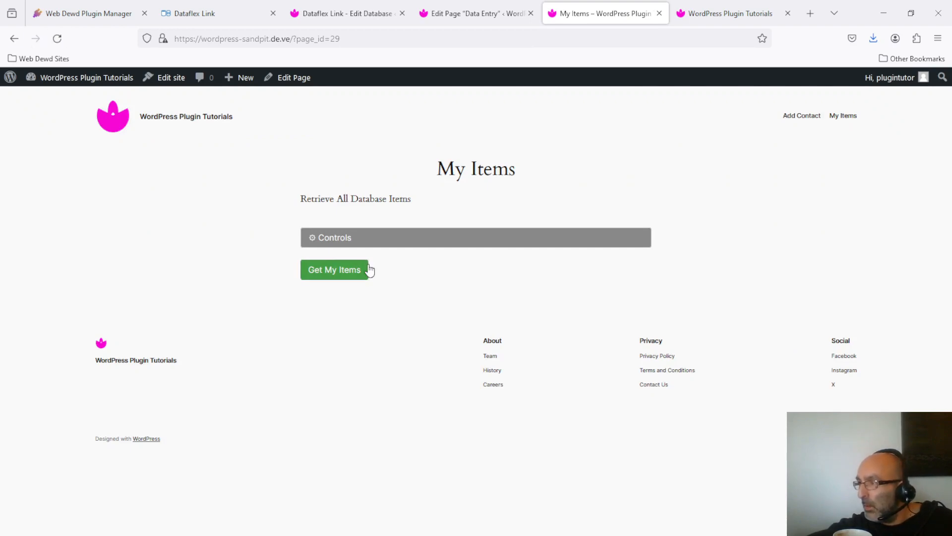
pyautogui.click(339, 271)
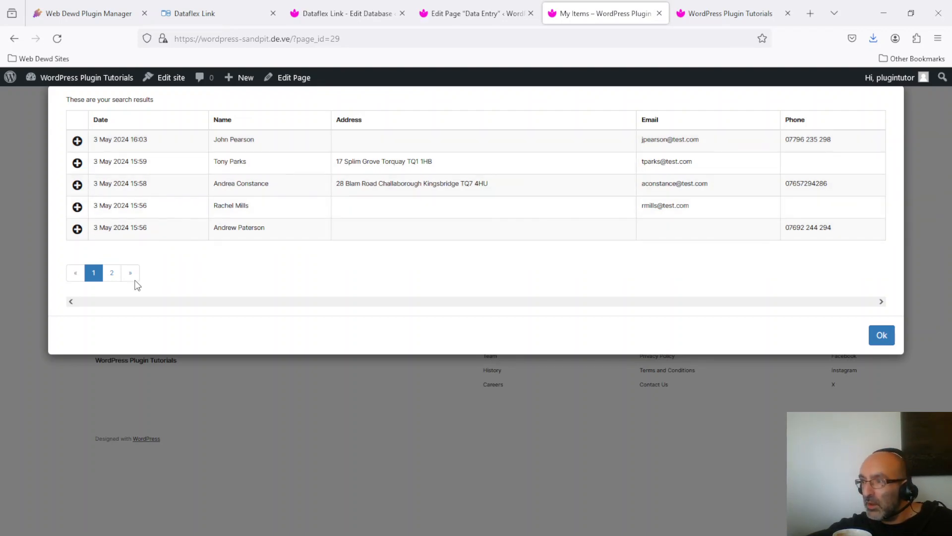
pyautogui.click(112, 273)
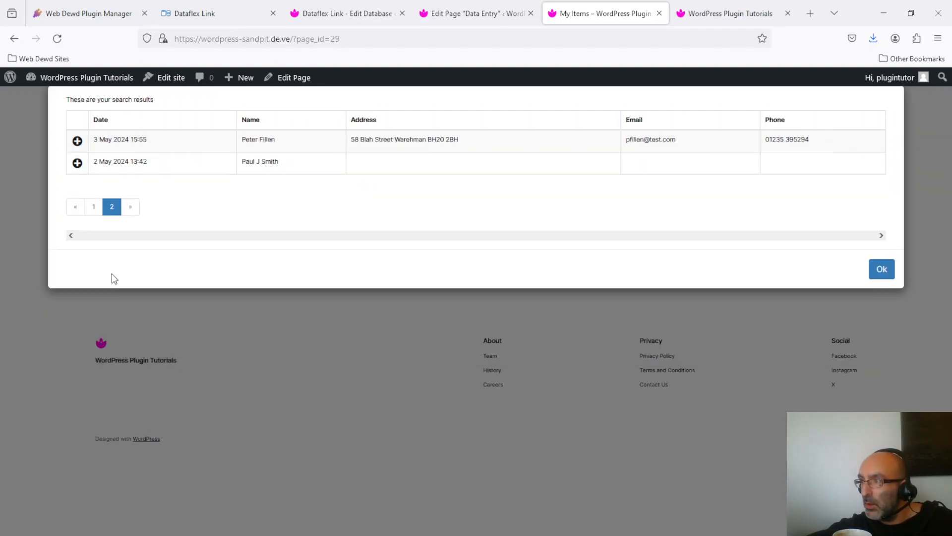
pyautogui.click(93, 207)
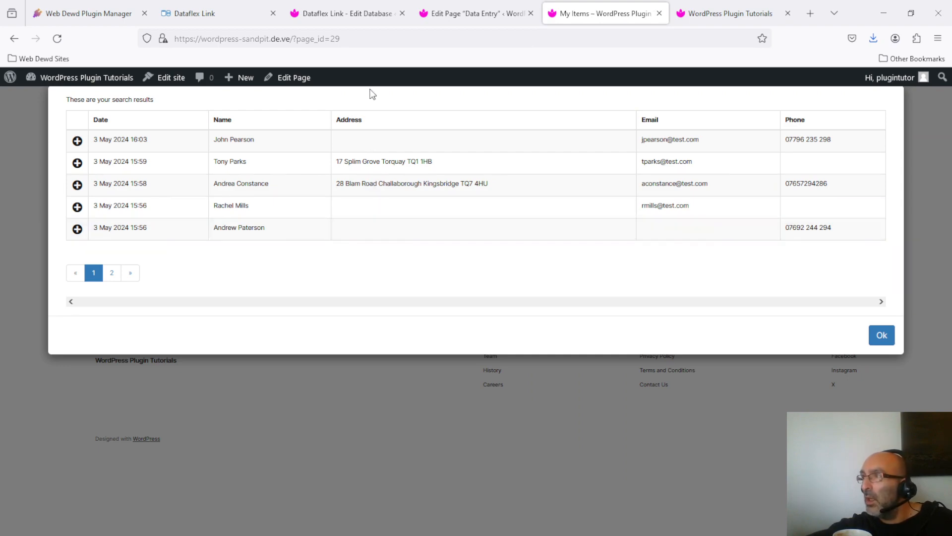
pyautogui.click(360, 11)
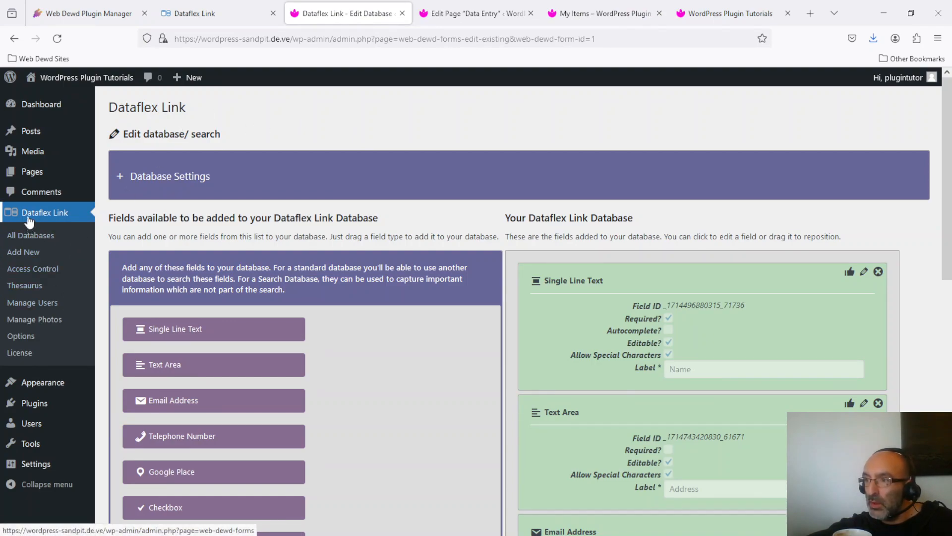
# Open Dataflex Link Options and click into the Search Results view-detail text field
pyautogui.click(21, 336)
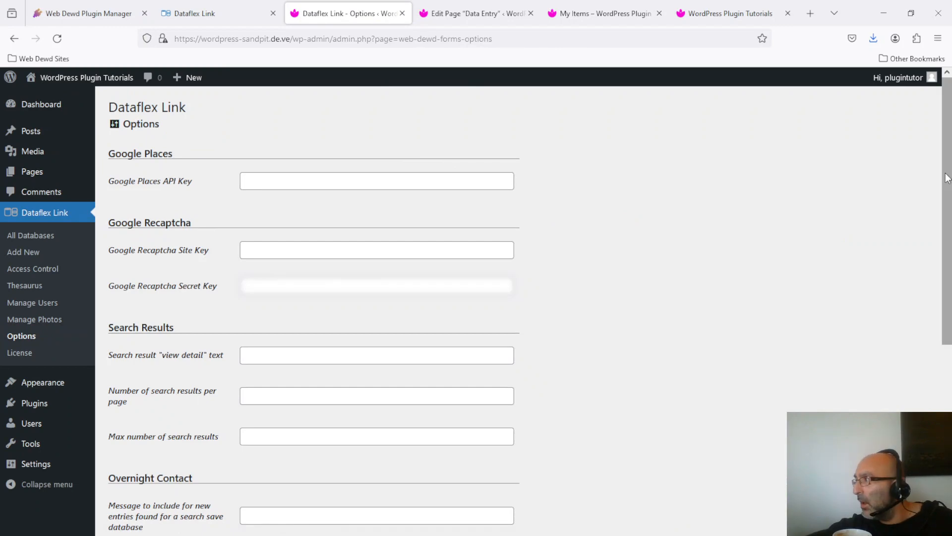
pyautogui.moveTo(945, 155); pyautogui.dragTo(948, 208)
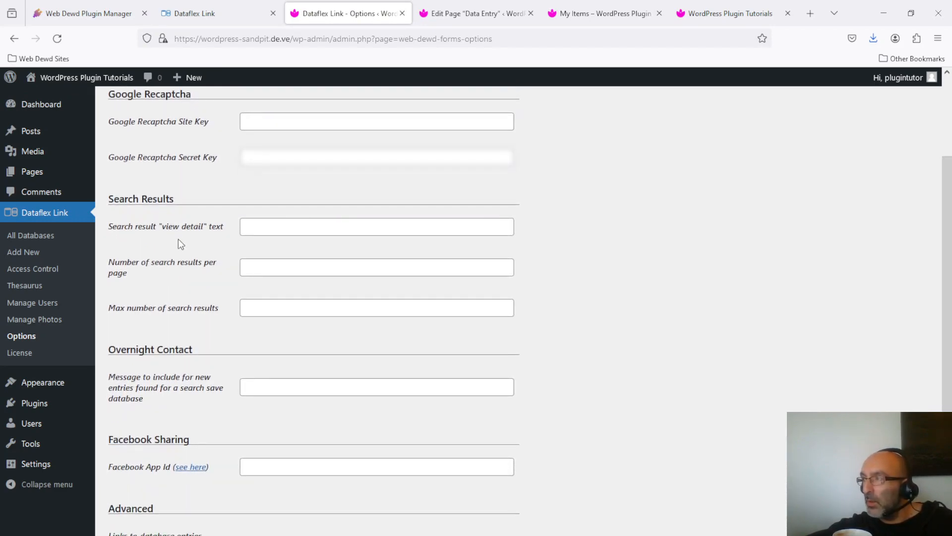
pyautogui.click(713, 5)
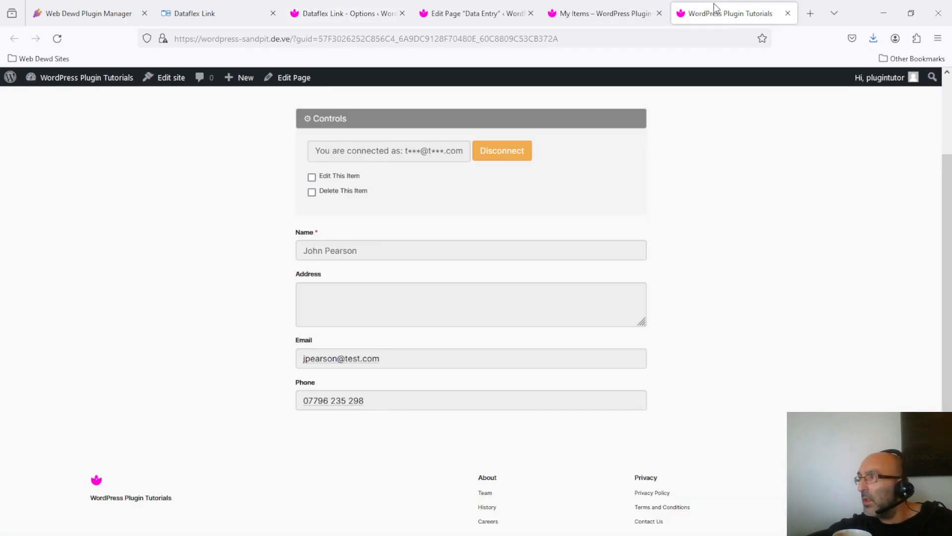
pyautogui.click(583, 12)
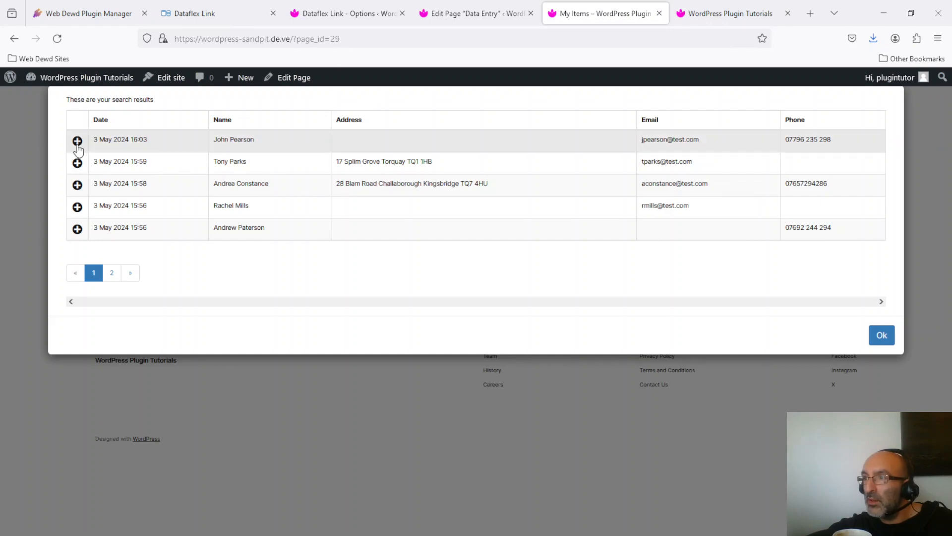
pyautogui.click(486, 11)
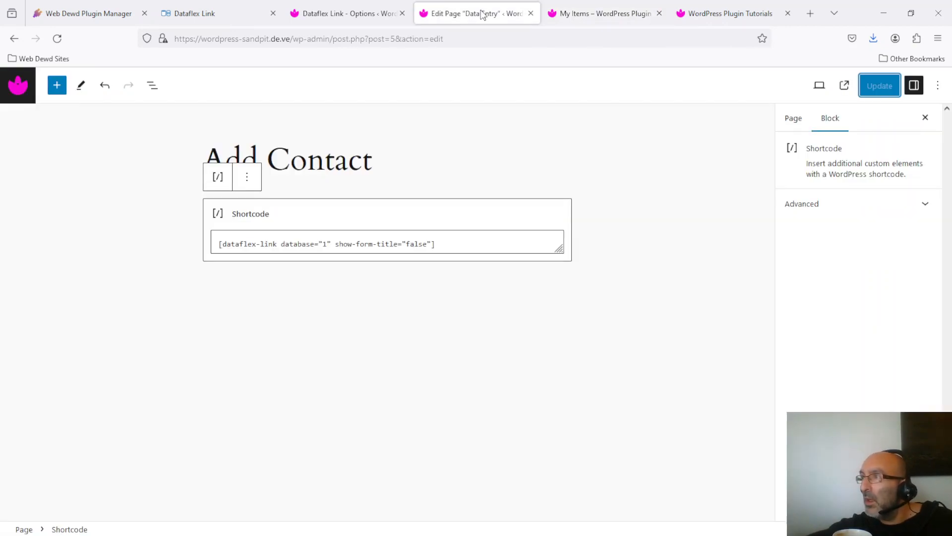
pyautogui.click(615, 11)
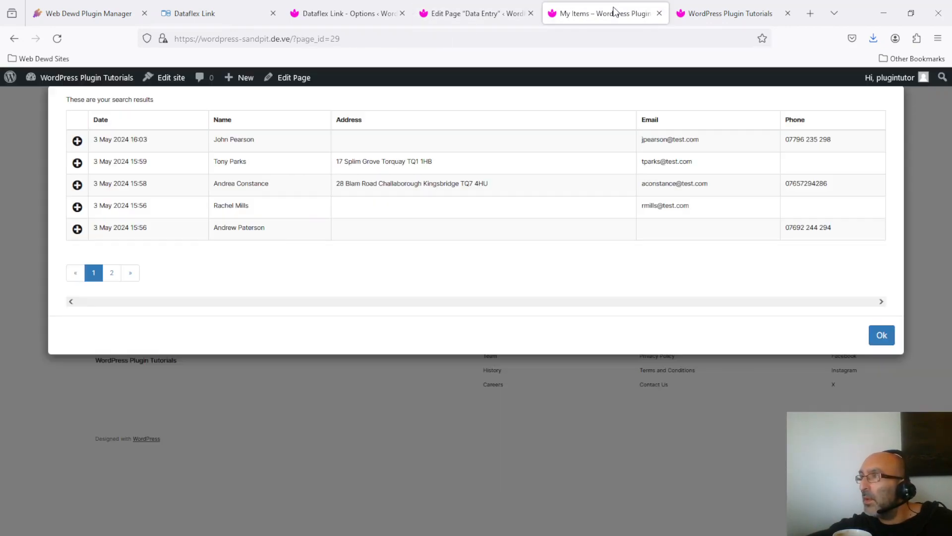
pyautogui.click(341, 6)
pyautogui.click(297, 226)
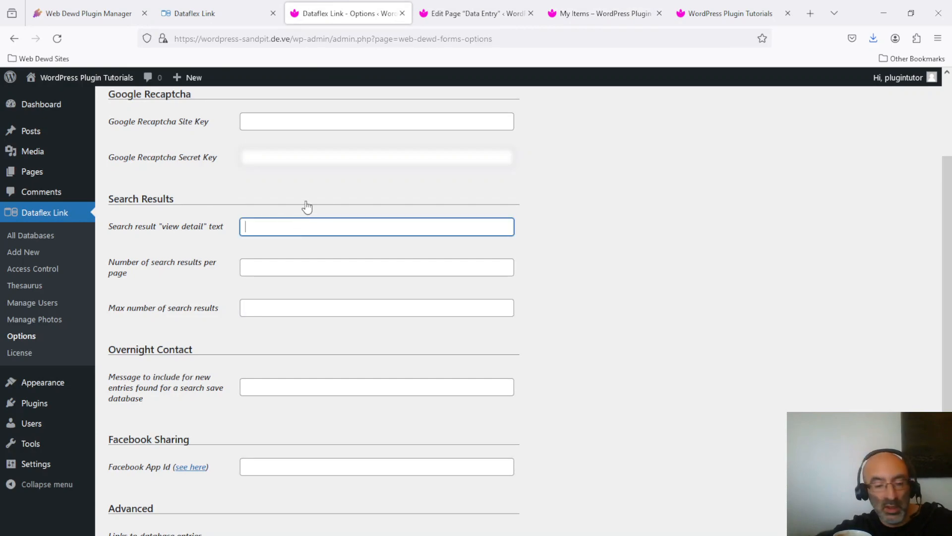
# Enter View as the view-detail text, 100 results per page and 1000 maximum results
pyautogui.write('View')
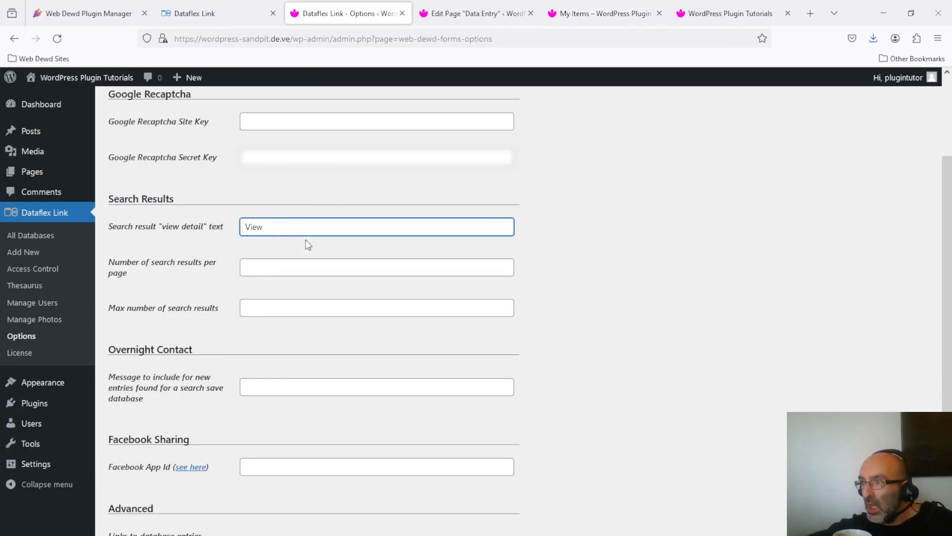
pyautogui.click(303, 266)
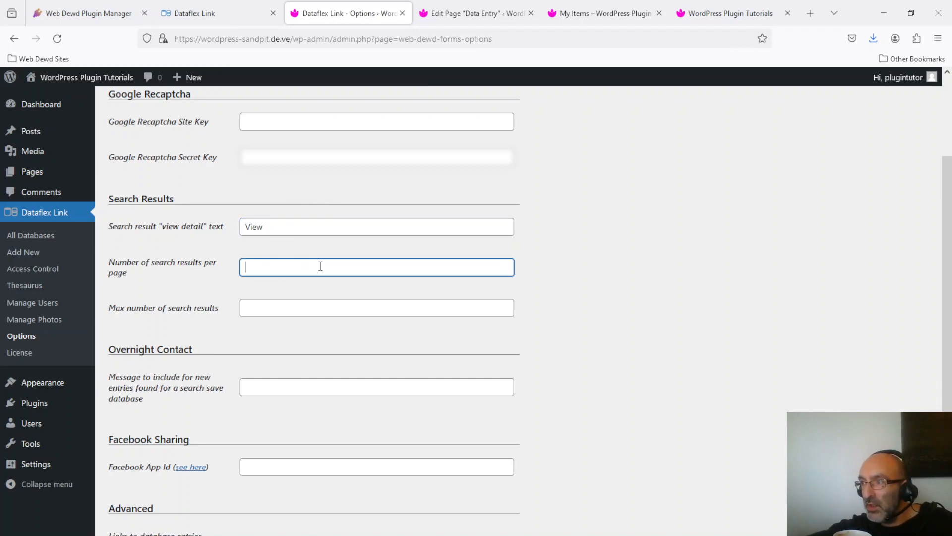
pyautogui.write('100')
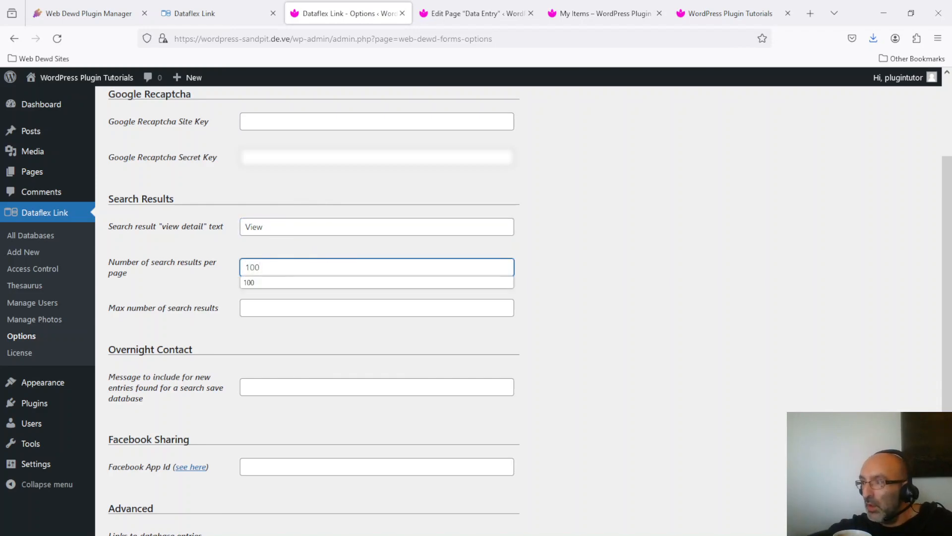
pyautogui.click(299, 307)
pyautogui.write('1')
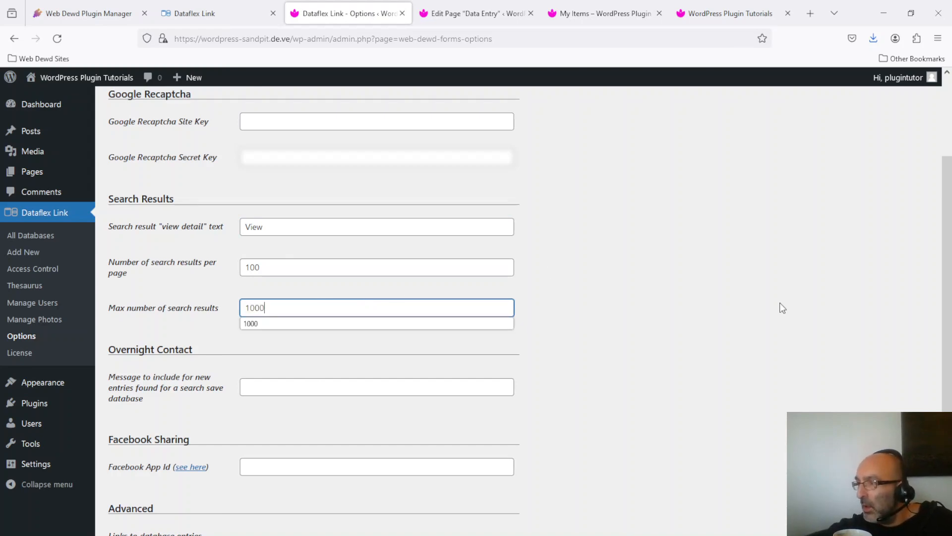
pyautogui.write('000')
pyautogui.click(414, 323)
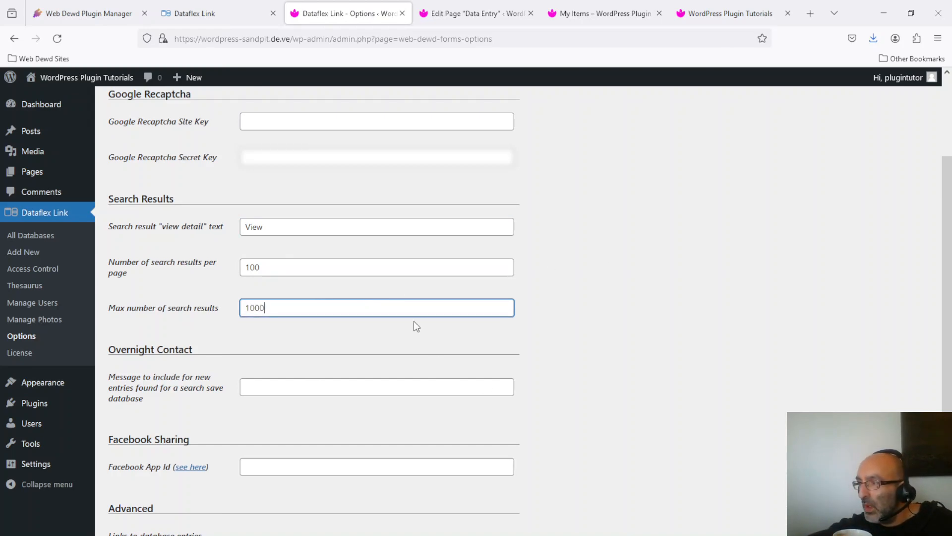
# Save the search result options and scroll through the page to review them
pyautogui.scroll(-3, 946, 223)
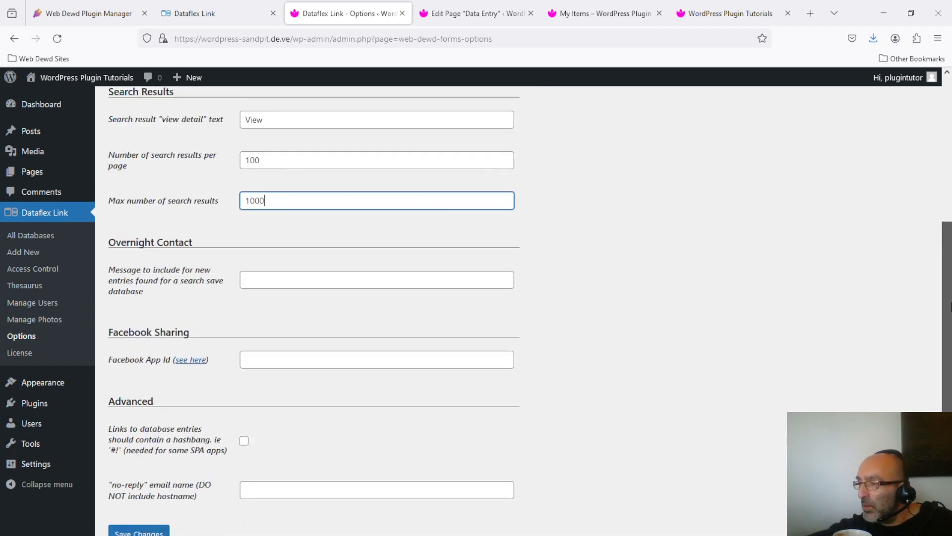
pyautogui.click(130, 475)
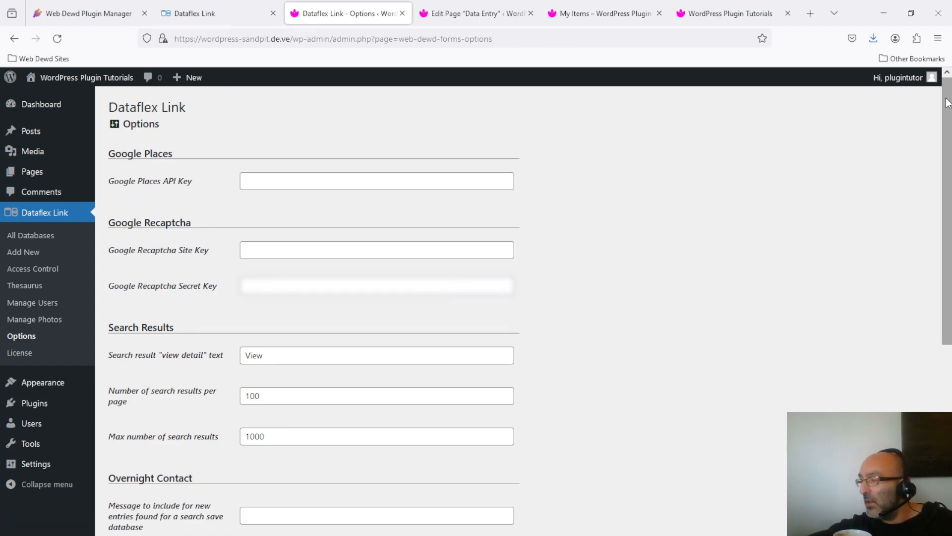
pyautogui.moveTo(947, 103); pyautogui.dragTo(950, 343)
pyautogui.moveTo(950, 387); pyautogui.dragTo(945, 83)
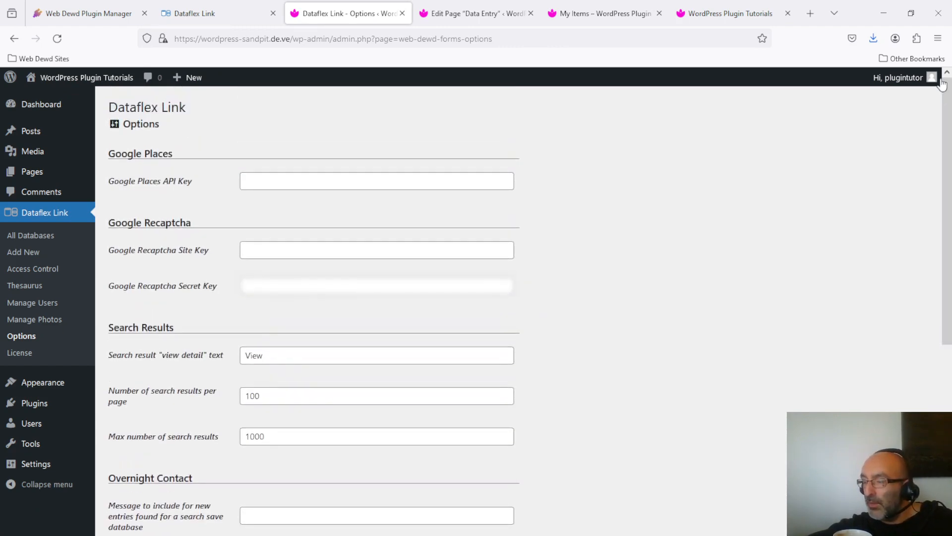
pyautogui.moveTo(945, 198); pyautogui.dragTo(945, 265)
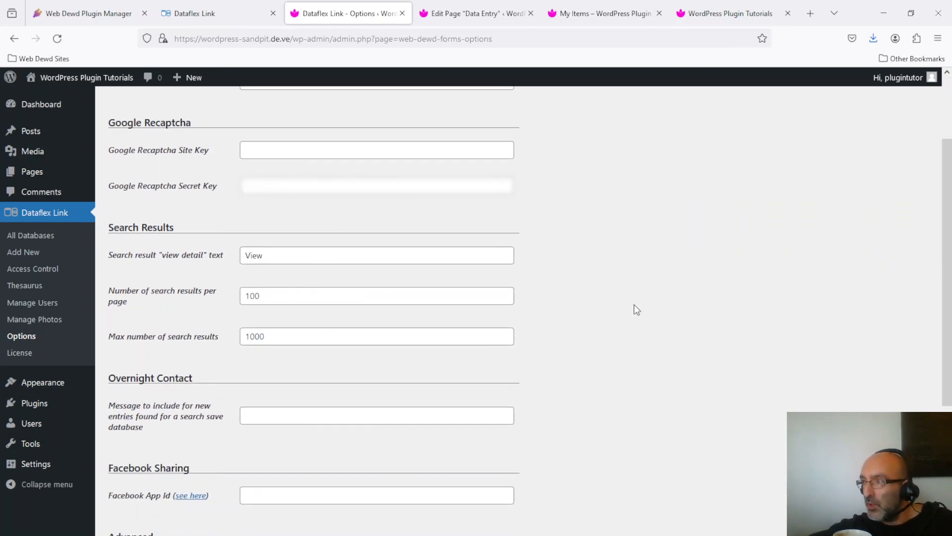
pyautogui.moveTo(949, 323); pyautogui.dragTo(942, 159)
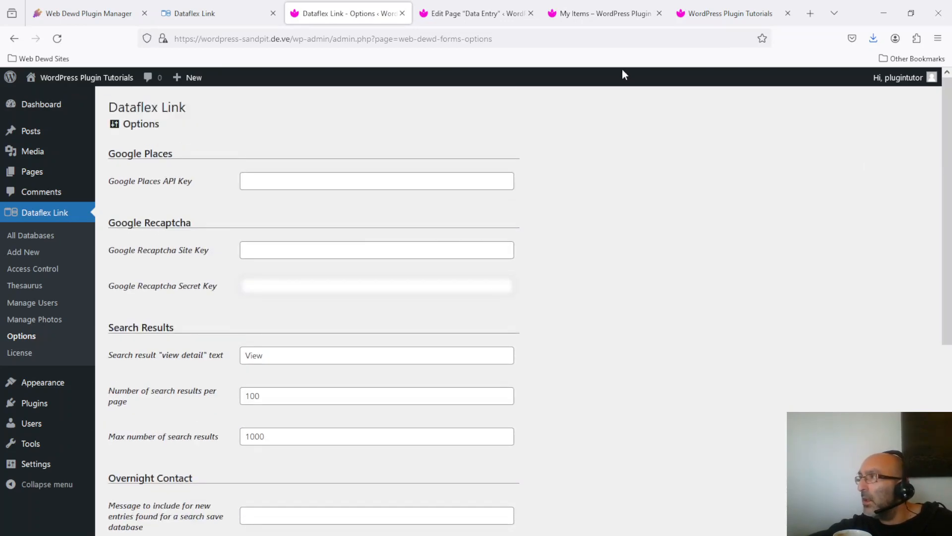
# Reload My Items to list all seven contacts on one page, then open and close one contact's details
pyautogui.click(638, 8)
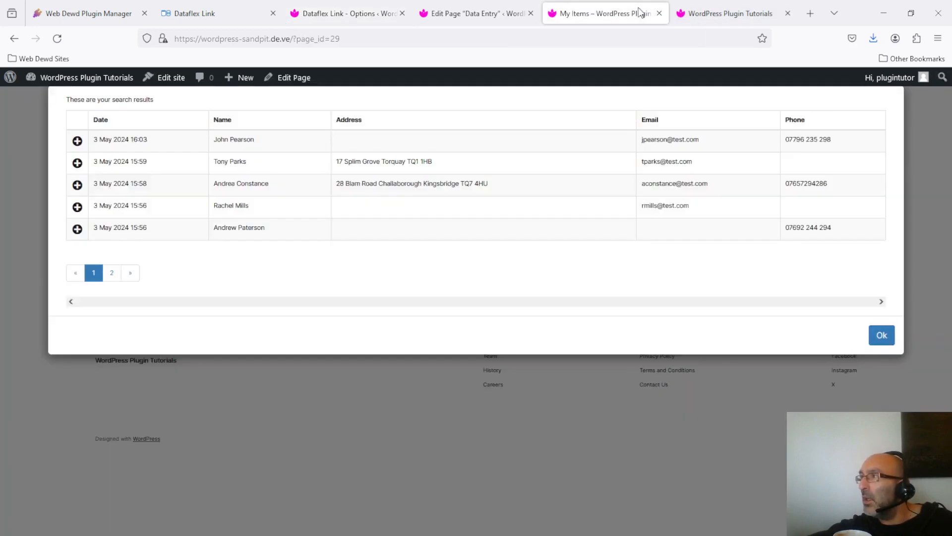
pyautogui.click(56, 42)
pyautogui.click(347, 273)
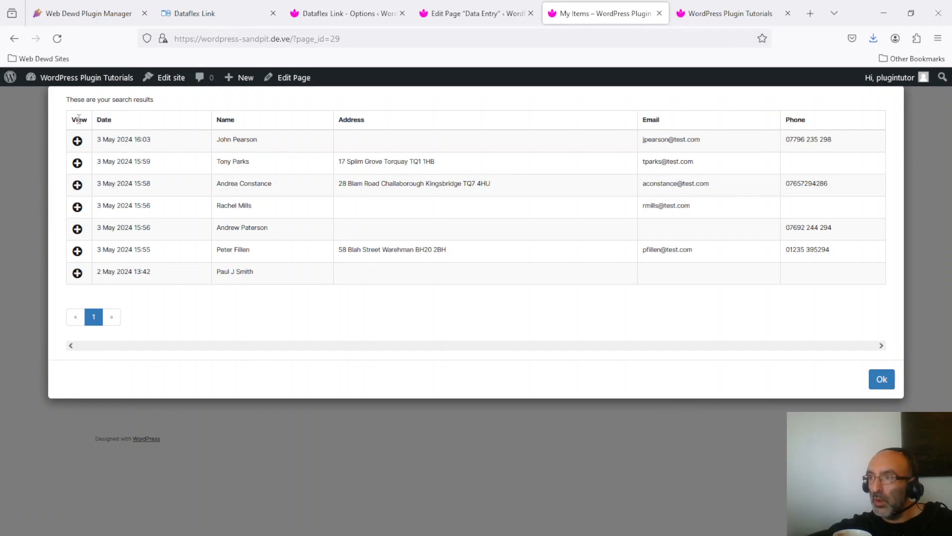
pyautogui.click(77, 141)
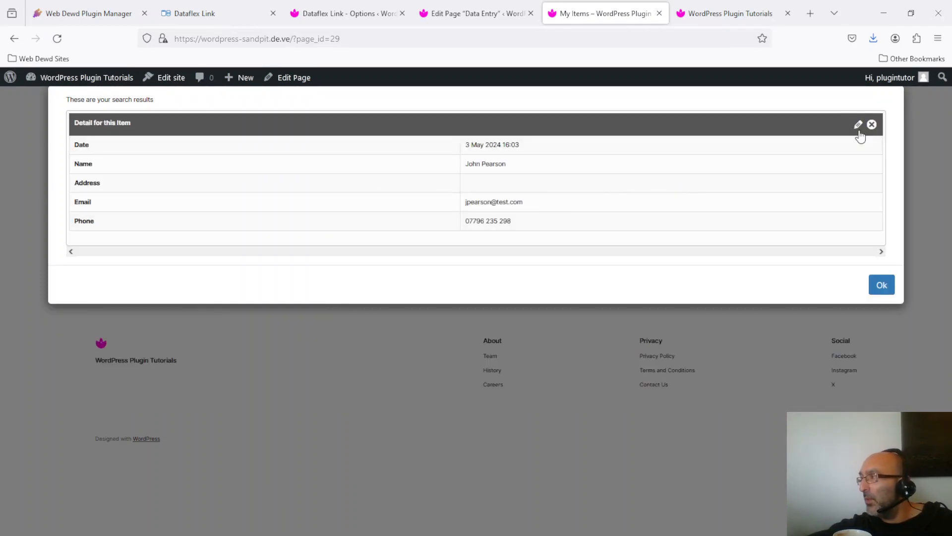
pyautogui.click(873, 126)
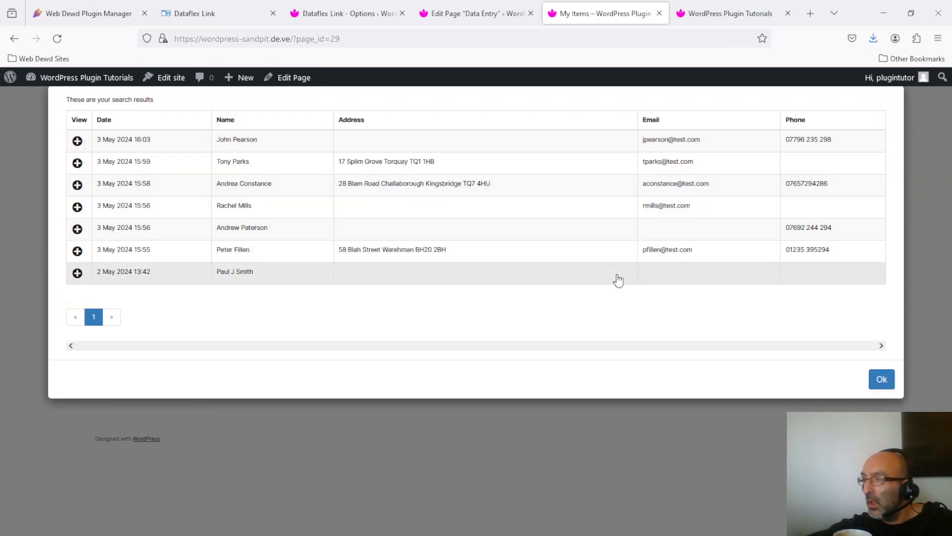